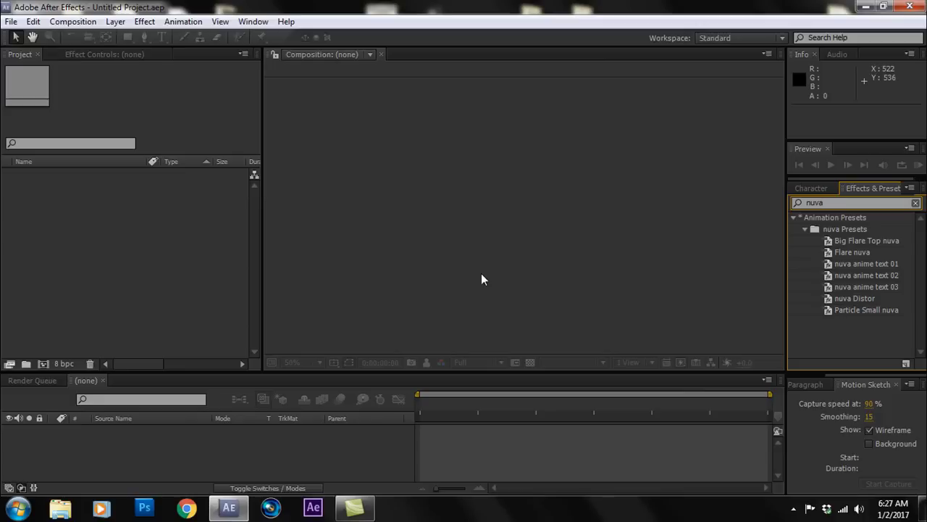
# Create Comp 1 at 1920×1080, 29.97 fps and five seconds, then fit it to the viewer
pyautogui.click(67, 22)
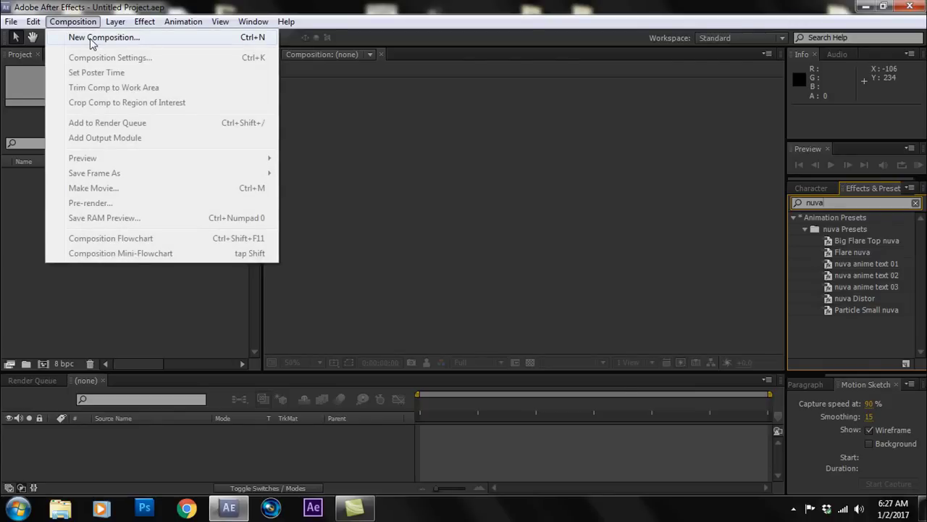
pyautogui.click(92, 38)
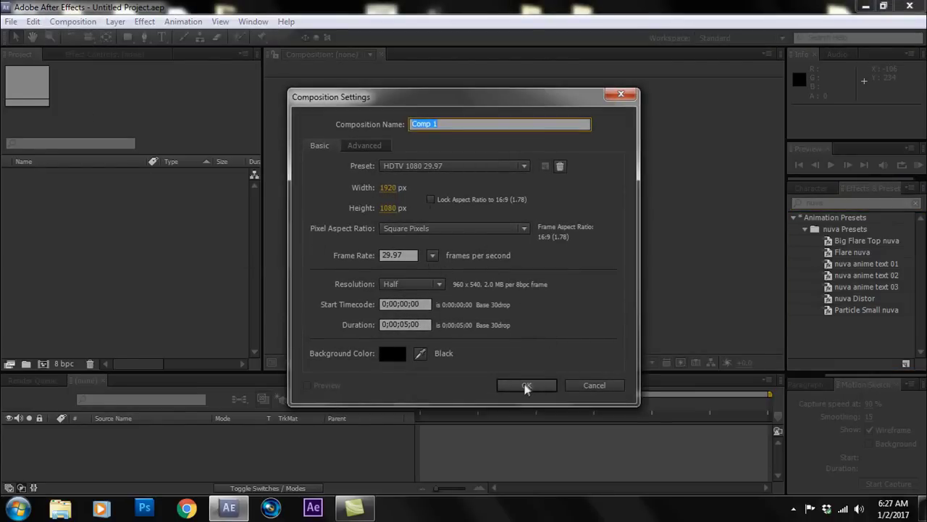
pyautogui.click(526, 387)
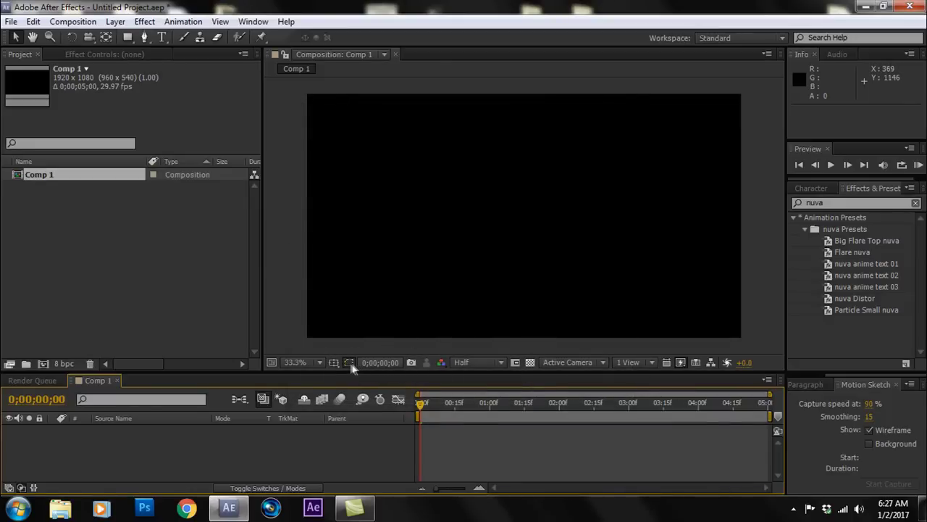
pyautogui.click(321, 361)
pyautogui.click(326, 116)
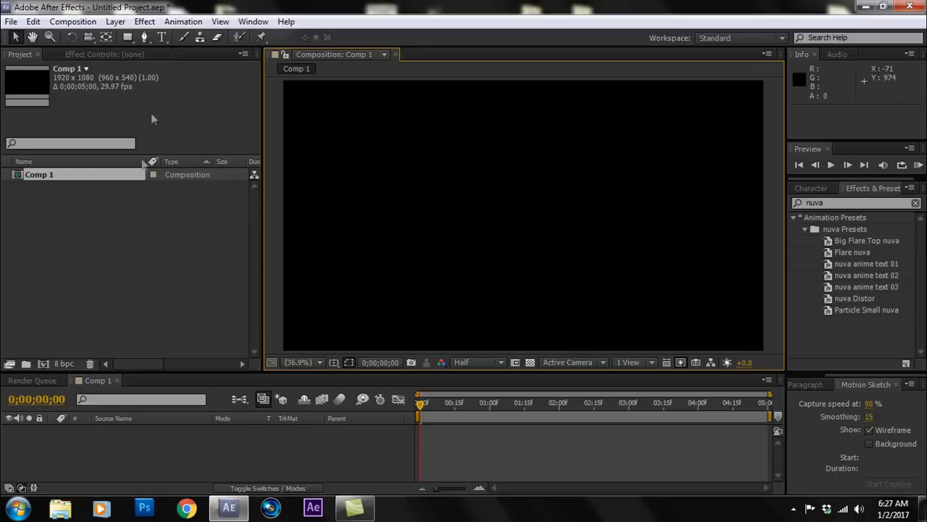
pyautogui.click(116, 22)
# Add a saturated cyan solid layer (hue 188°) to Comp 1
pyautogui.moveTo(327, 36)
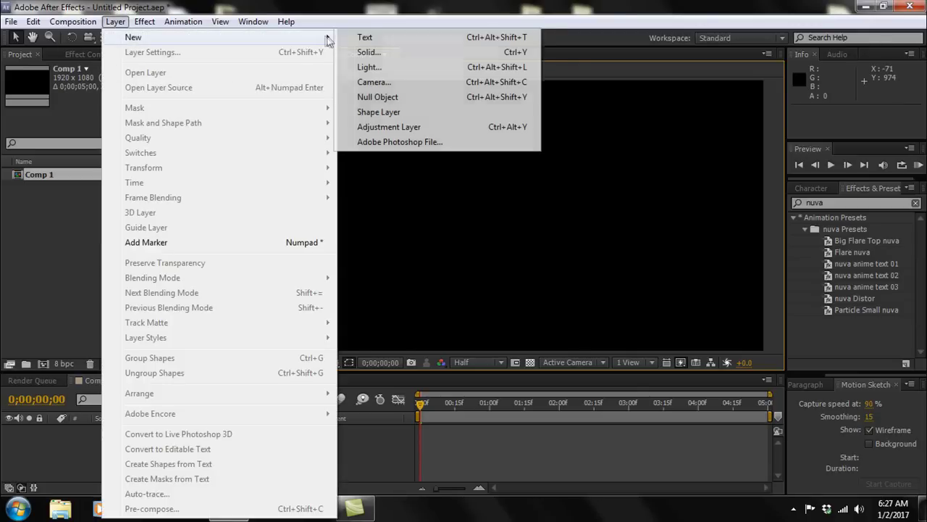
pyautogui.click(339, 54)
pyautogui.click(453, 342)
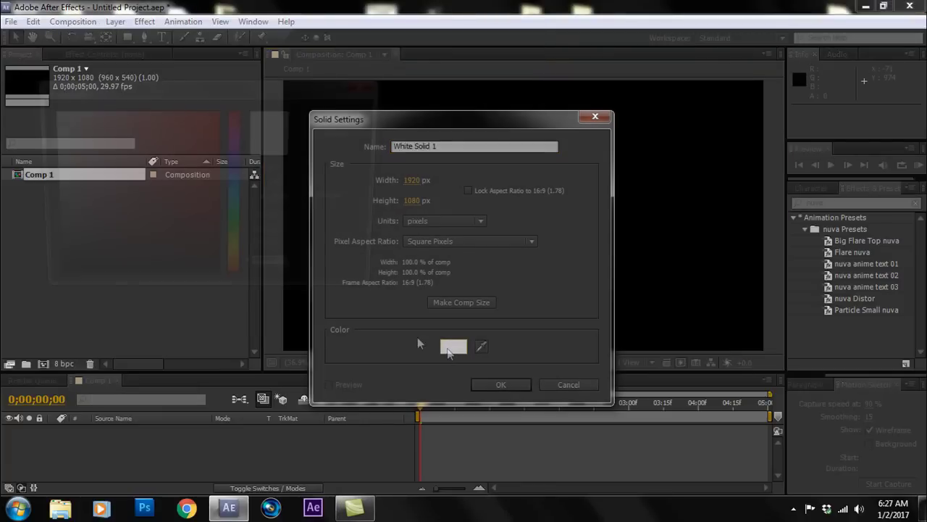
pyautogui.click(235, 192)
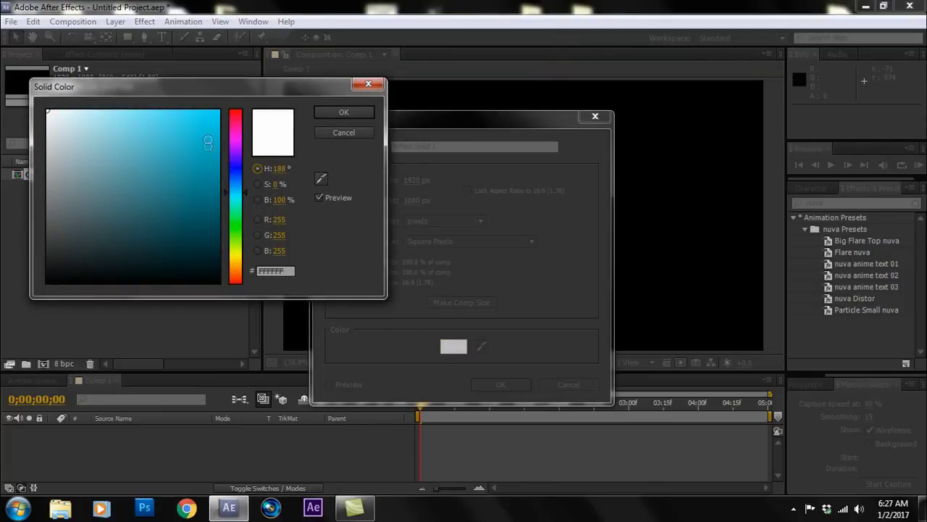
pyautogui.moveTo(208, 143); pyautogui.dragTo(208, 111)
pyautogui.click(344, 112)
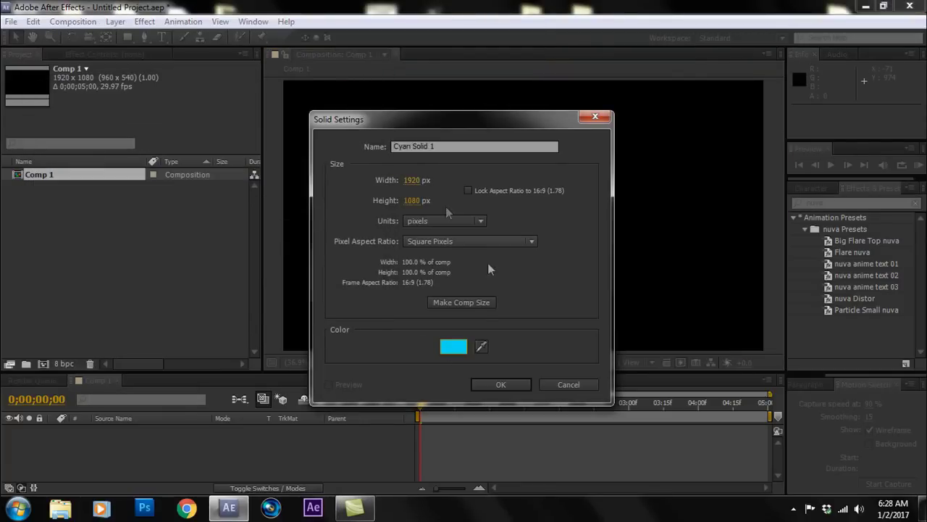
pyautogui.click(516, 388)
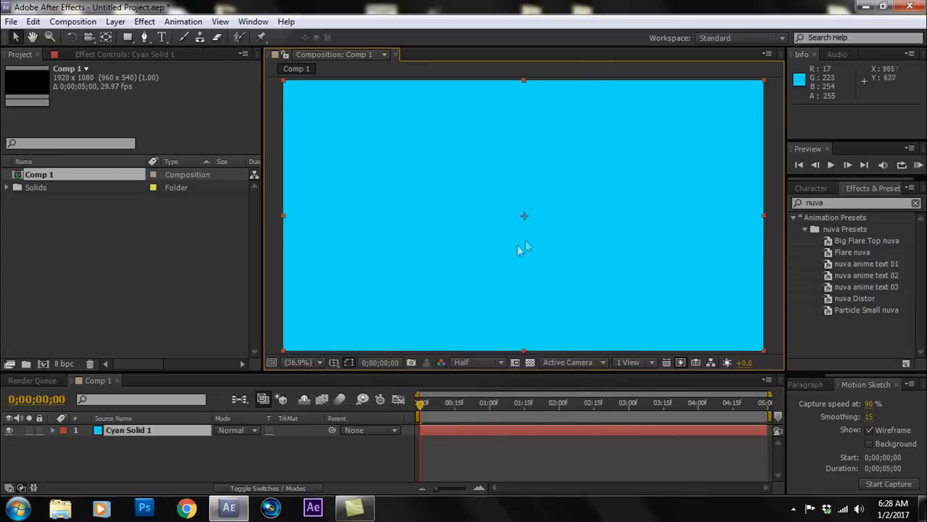
# Add a white solid layer above the cyan one
pyautogui.click(116, 21)
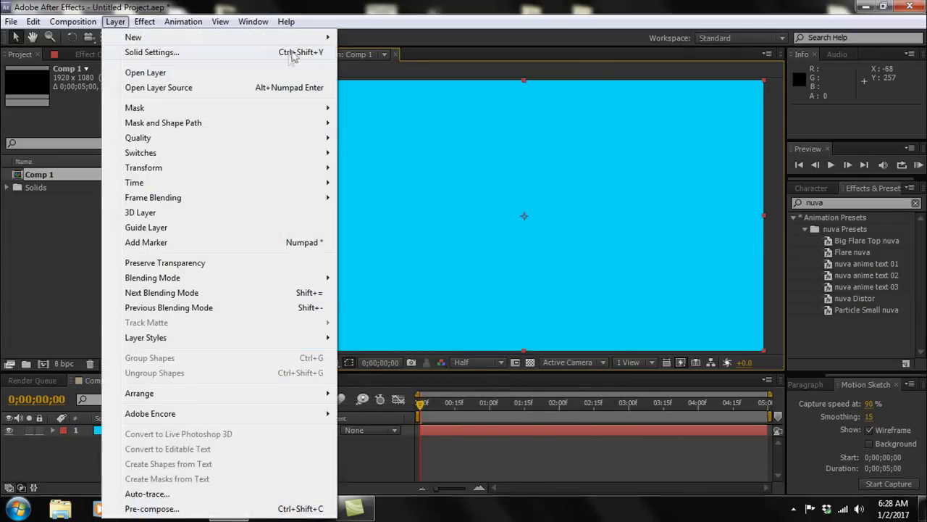
pyautogui.moveTo(319, 38)
pyautogui.click(369, 53)
pyautogui.click(445, 345)
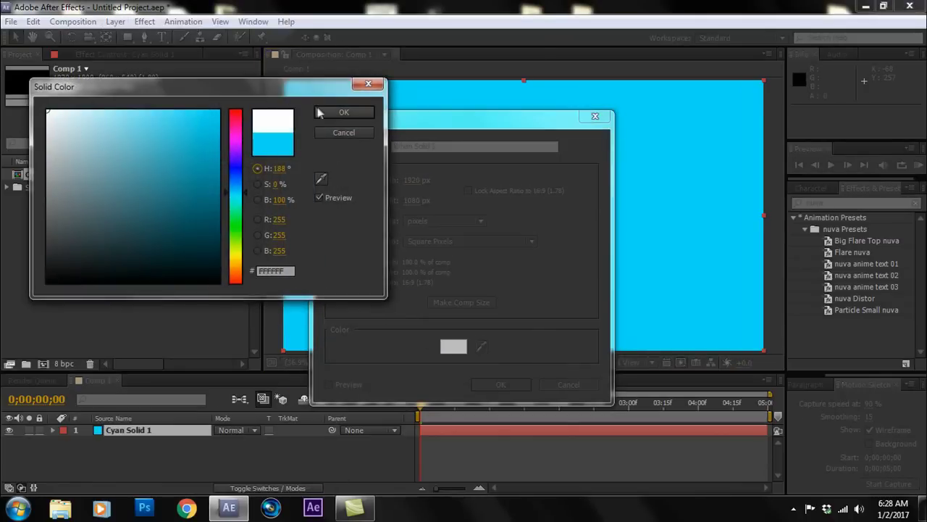
pyautogui.click(344, 112)
pyautogui.click(500, 385)
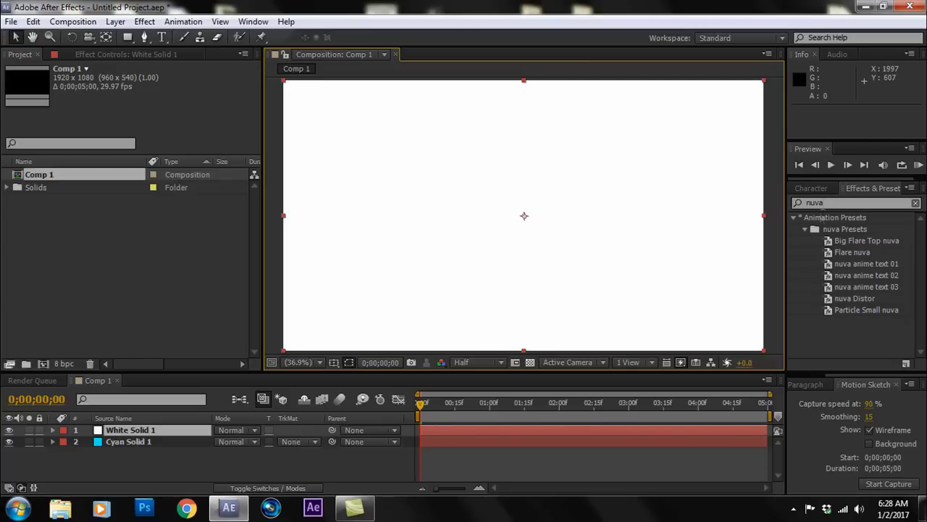
# Search 'cc m' in Effects & Presets and apply CC Mr. Mercury to the white solid
pyautogui.click(827, 202)
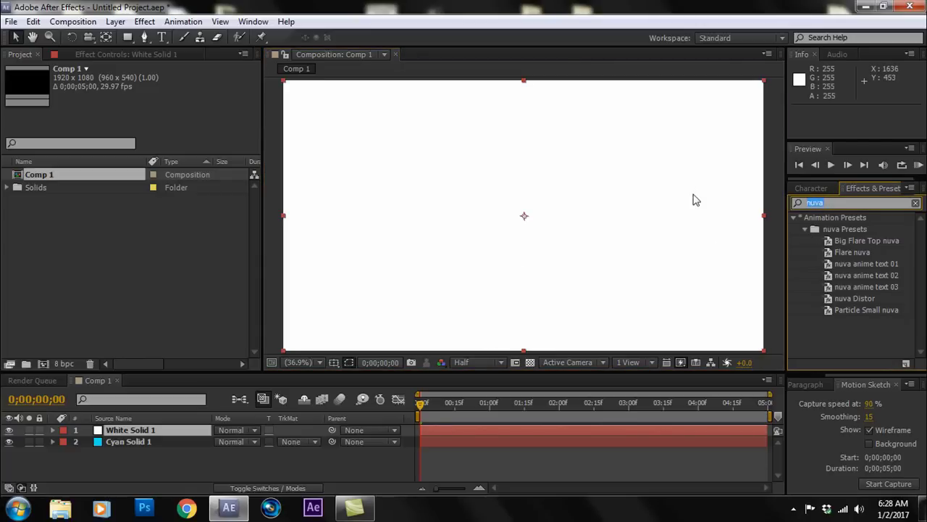
pyautogui.write('cc m')
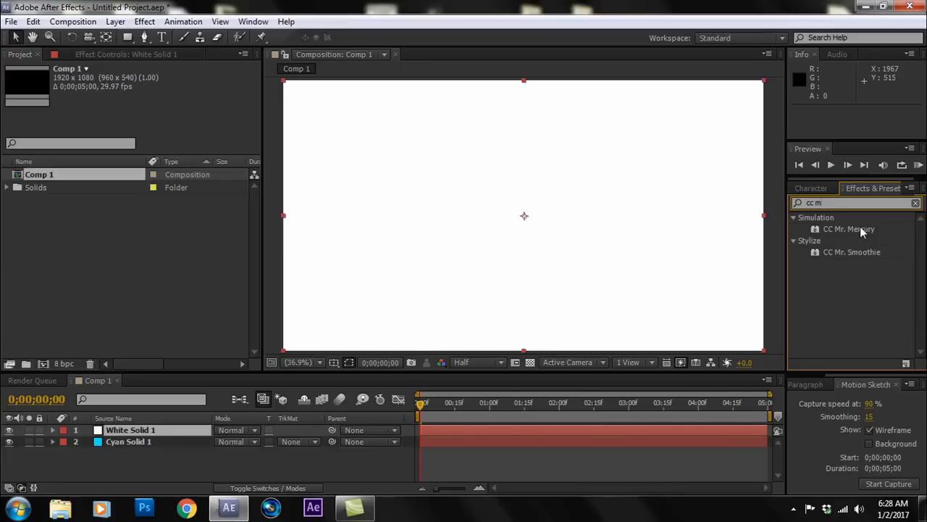
pyautogui.moveTo(861, 227); pyautogui.dragTo(533, 213)
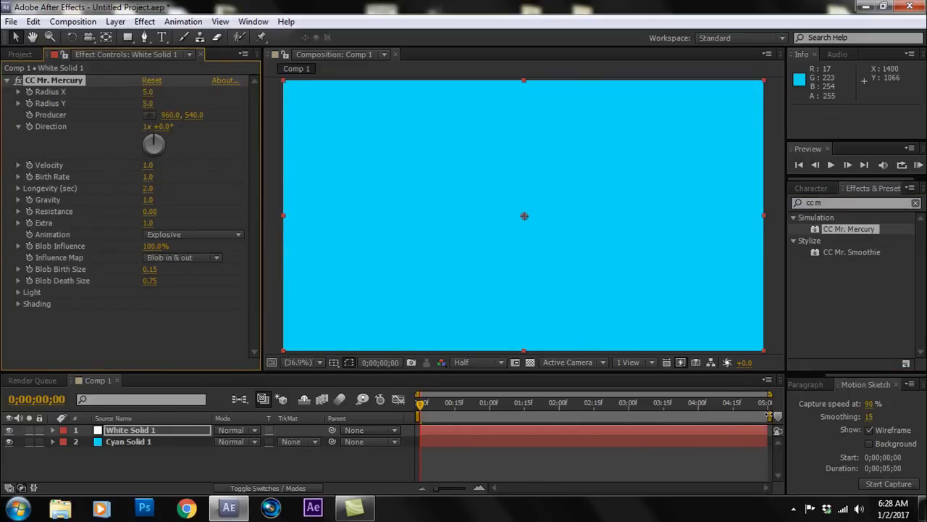
# Shorten the work area to two seconds and preview the Mercury animation
pyautogui.moveTo(770, 415); pyautogui.dragTo(562, 416)
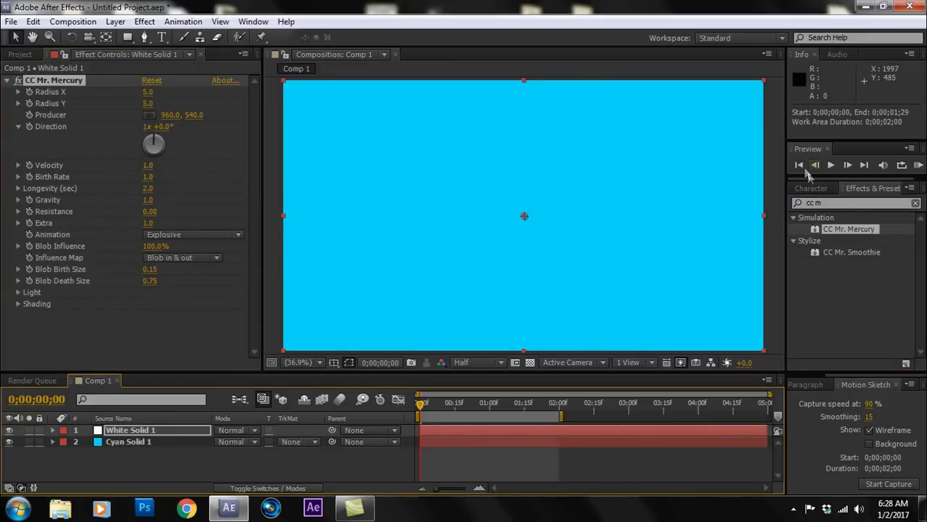
pyautogui.click(918, 165)
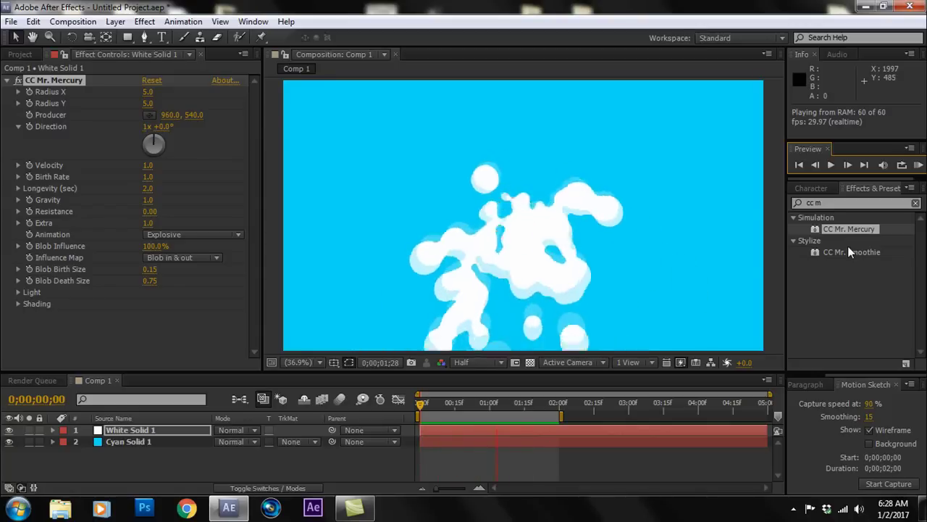
pyautogui.click(919, 165)
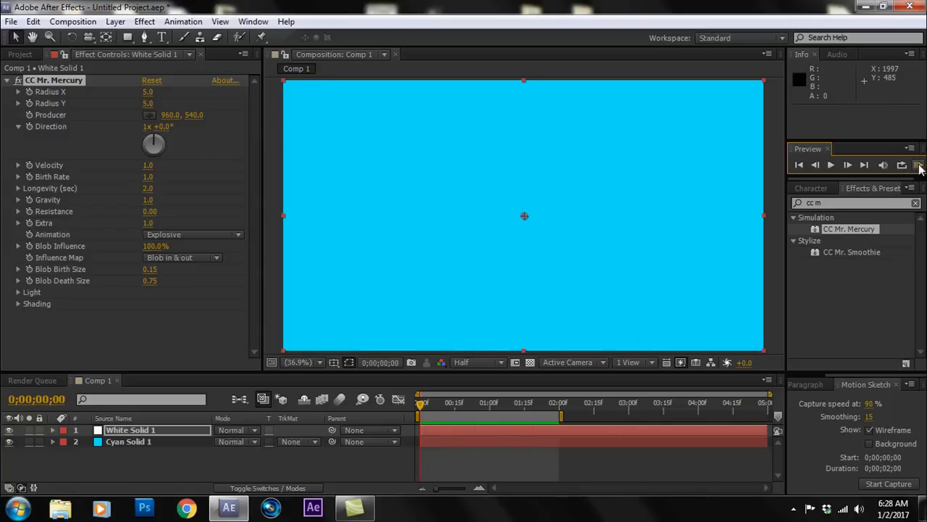
# Set CC Mr. Mercury's Radius X, Radius Y and Velocity to 0, then preview the narrowed stream
pyautogui.moveTo(507, 404); pyautogui.dragTo(519, 407)
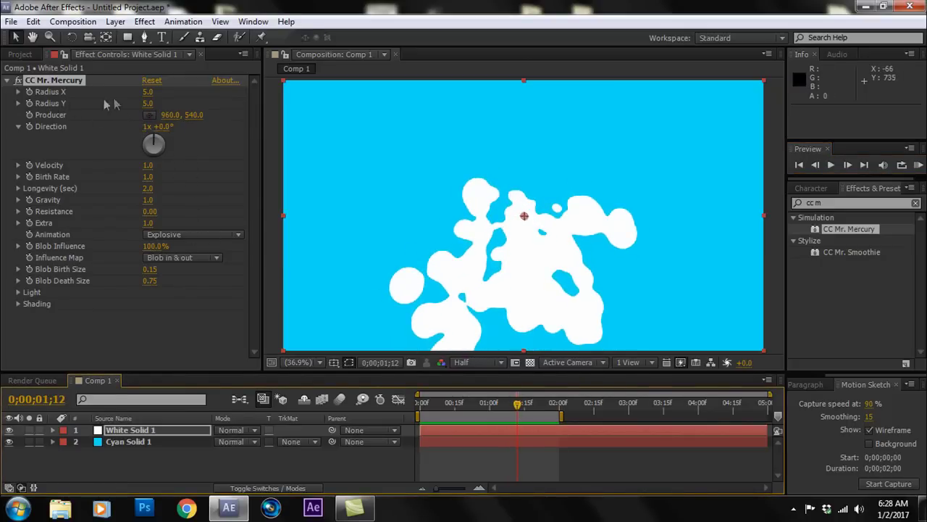
pyautogui.click(147, 92)
pyautogui.write('0')
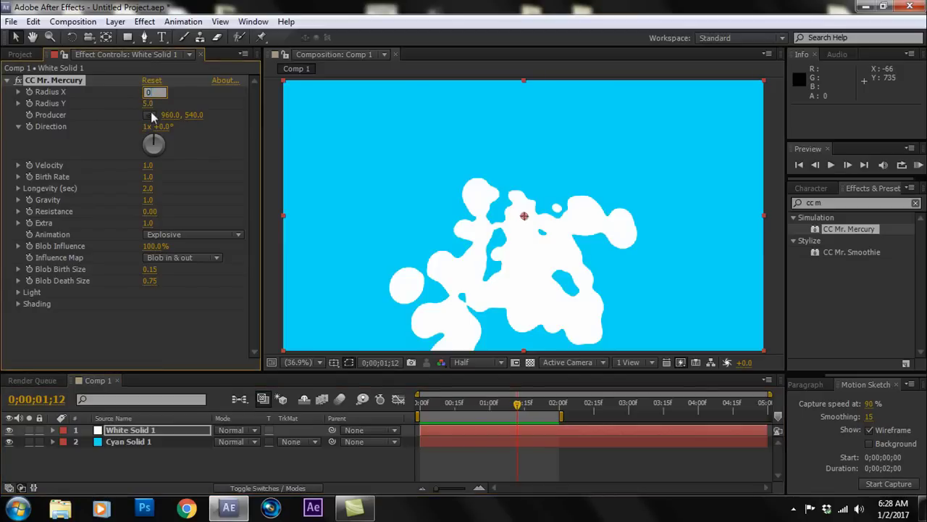
pyautogui.click(147, 103)
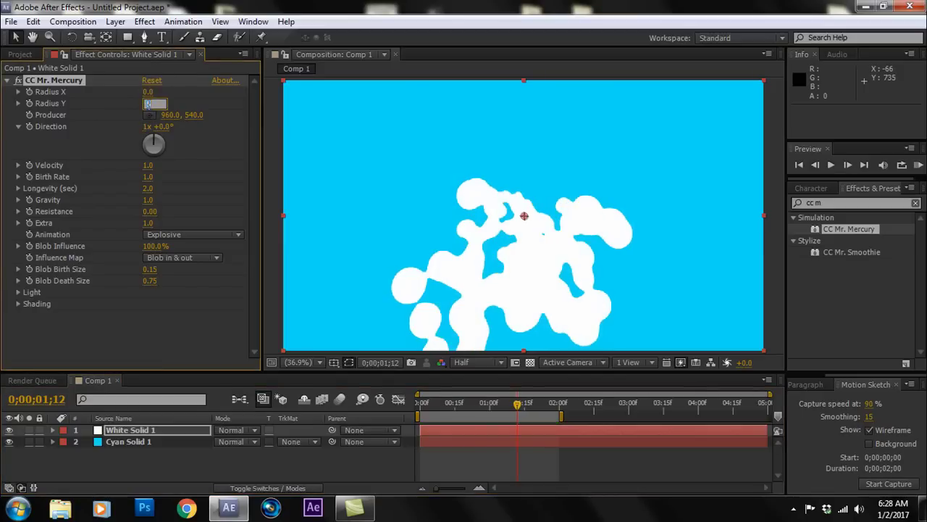
pyautogui.click(194, 160)
pyautogui.click(148, 164)
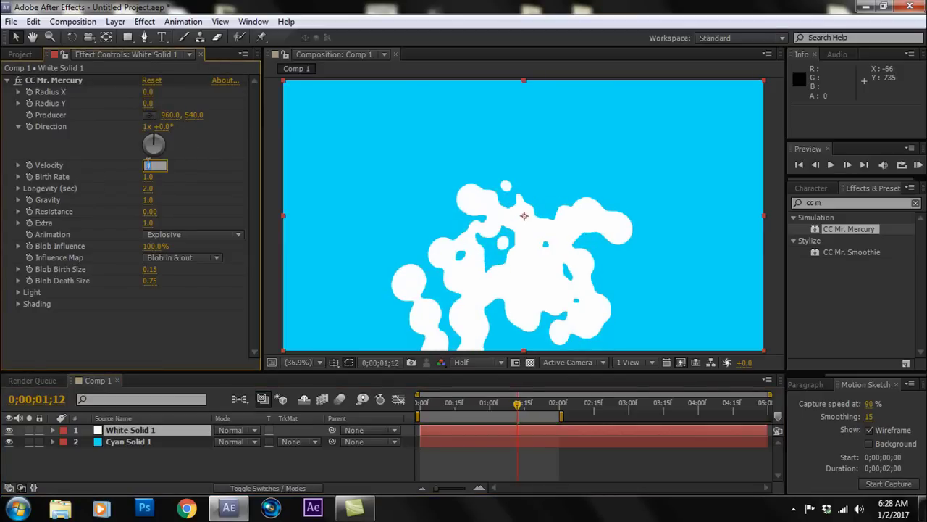
pyautogui.write('0')
pyautogui.press('Return')
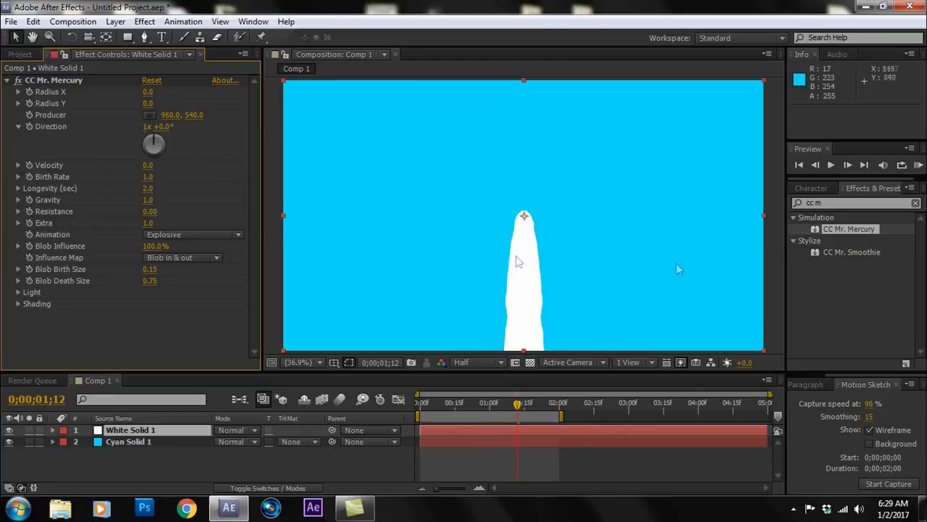
pyautogui.click(919, 165)
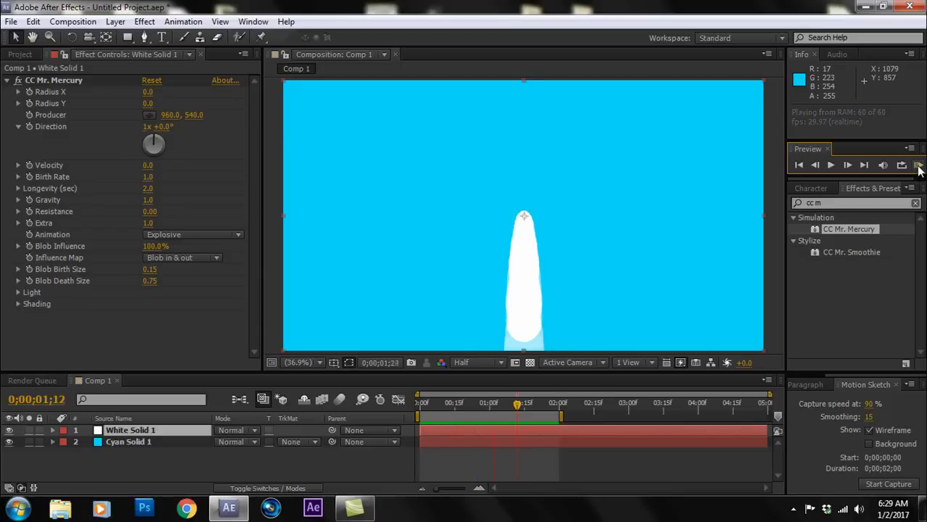
pyautogui.click(564, 416)
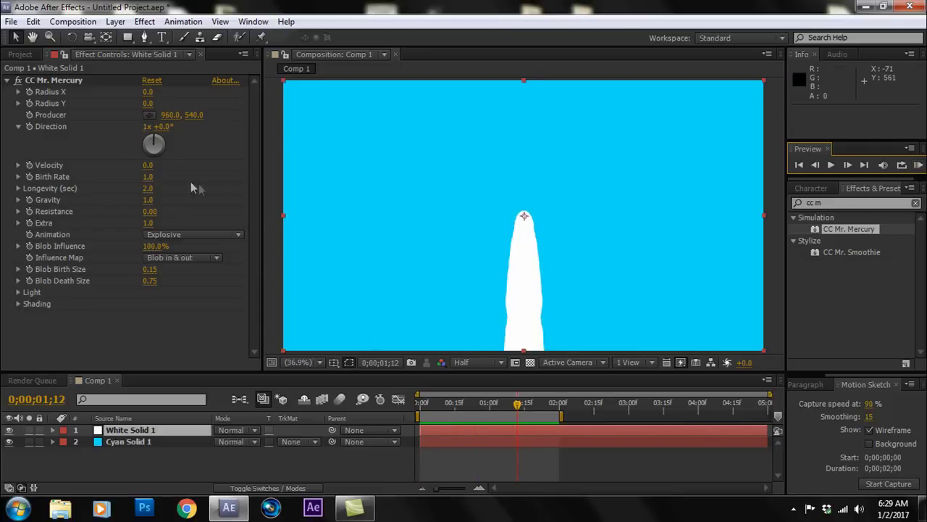
# Set the Mercury Longevity to 0.2 seconds
pyautogui.click(148, 188)
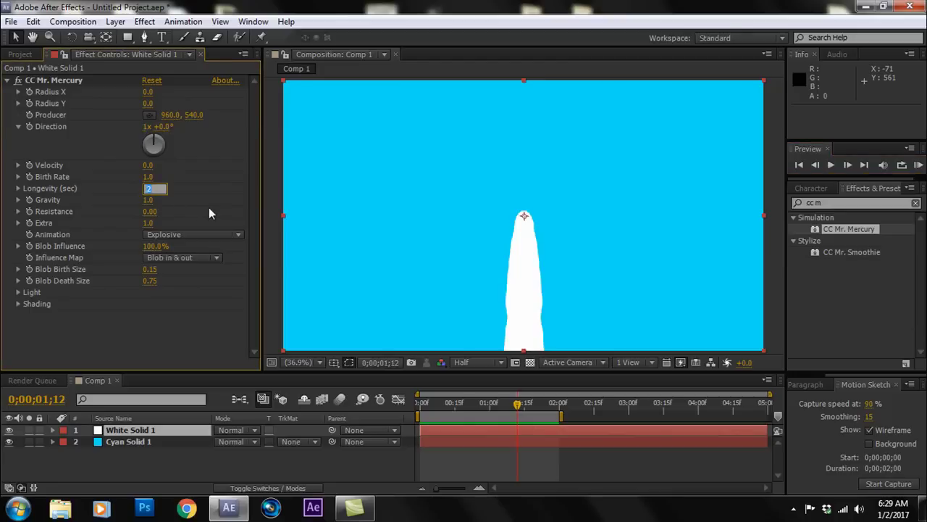
pyautogui.write('0.2')
pyautogui.press('Return')
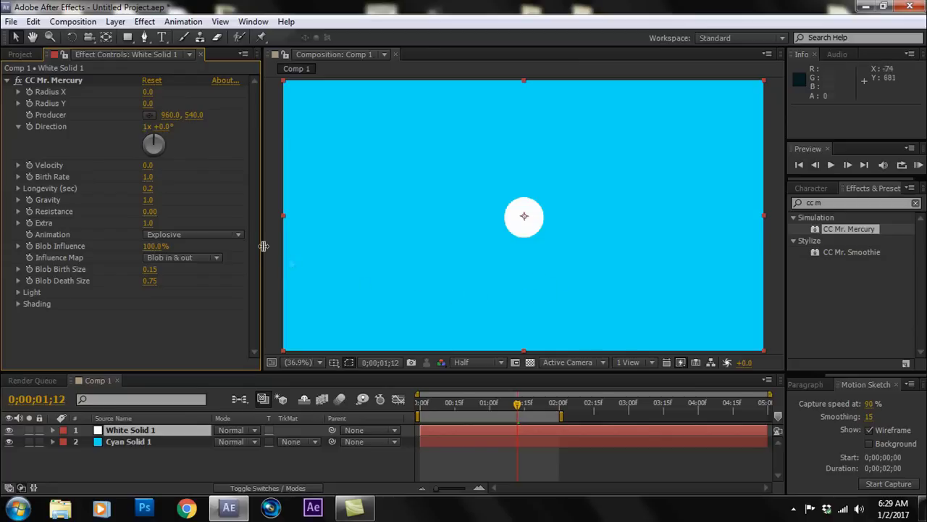
# Set Mercury's Gravity to 0 and Resistance to 5
pyautogui.click(148, 203)
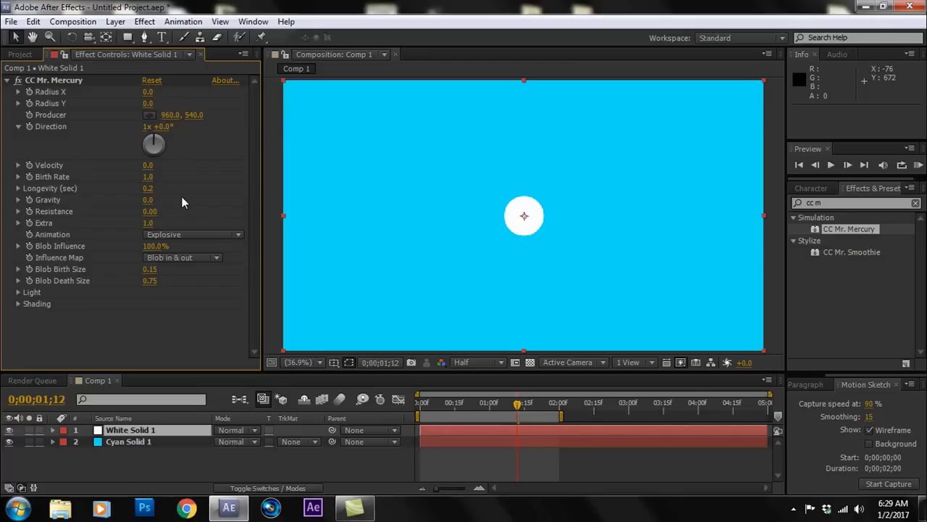
pyautogui.write('0')
pyautogui.press('Return')
# Set Blob Birth Size to 0.50 and Blob Death Size to 0, then preview the shrinking blob
pyautogui.click(195, 304)
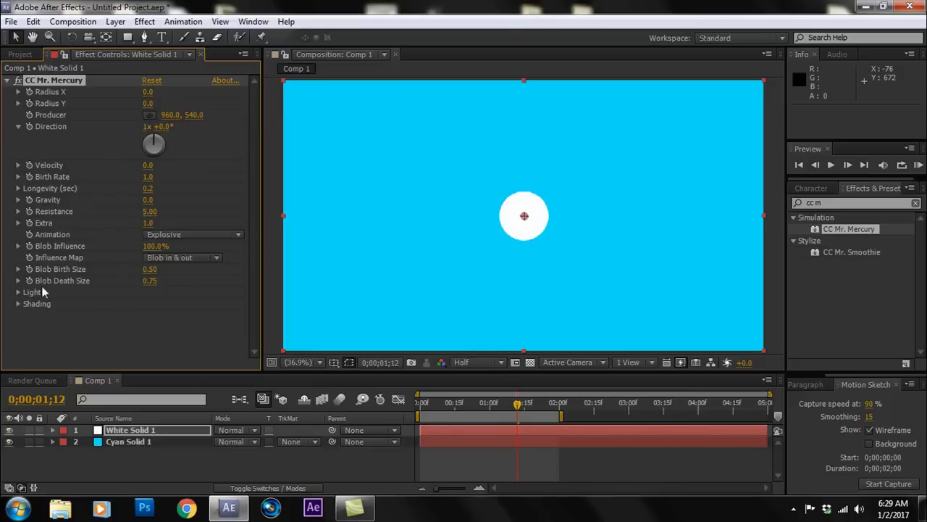
pyautogui.click(151, 282)
pyautogui.write('0')
pyautogui.press('Return')
pyautogui.click(919, 165)
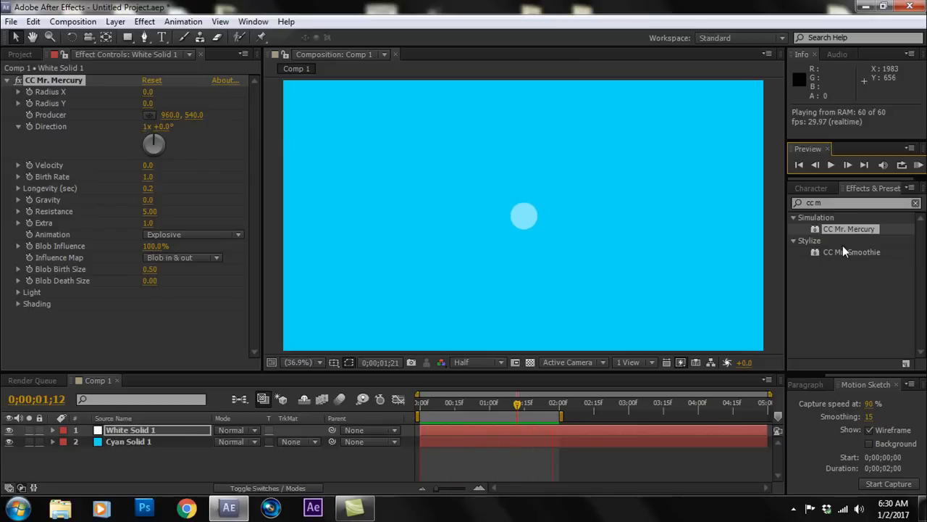
pyautogui.click(919, 165)
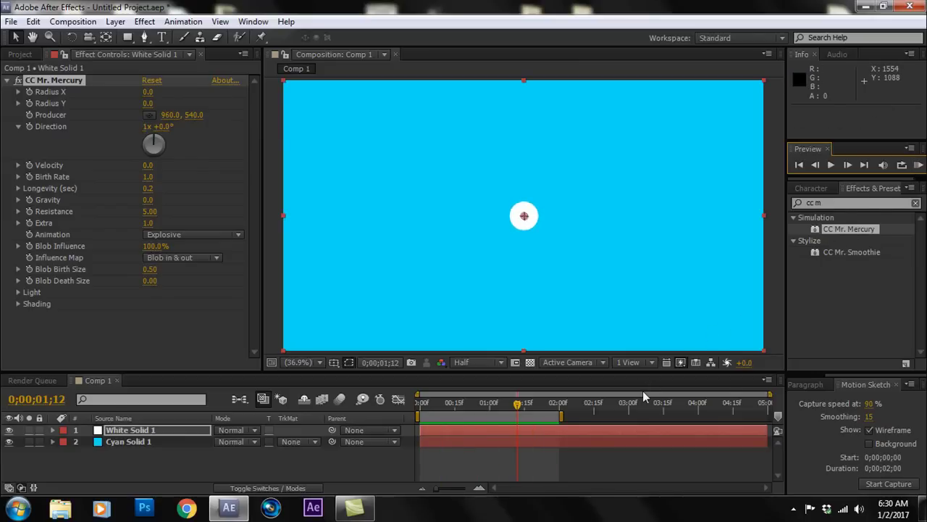
# Extend the work area to the composition end at 0;00;04;29
pyautogui.moveTo(561, 417); pyautogui.dragTo(769, 418)
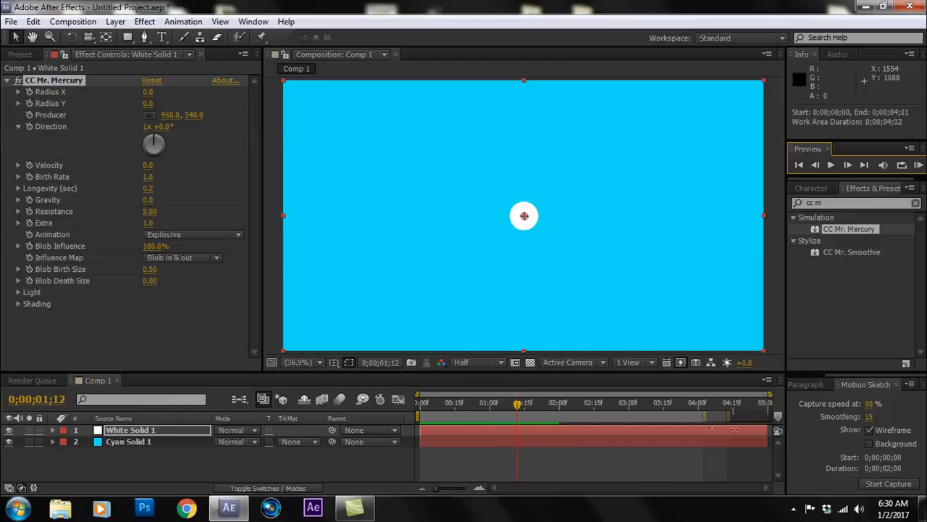
pyautogui.click(775, 432)
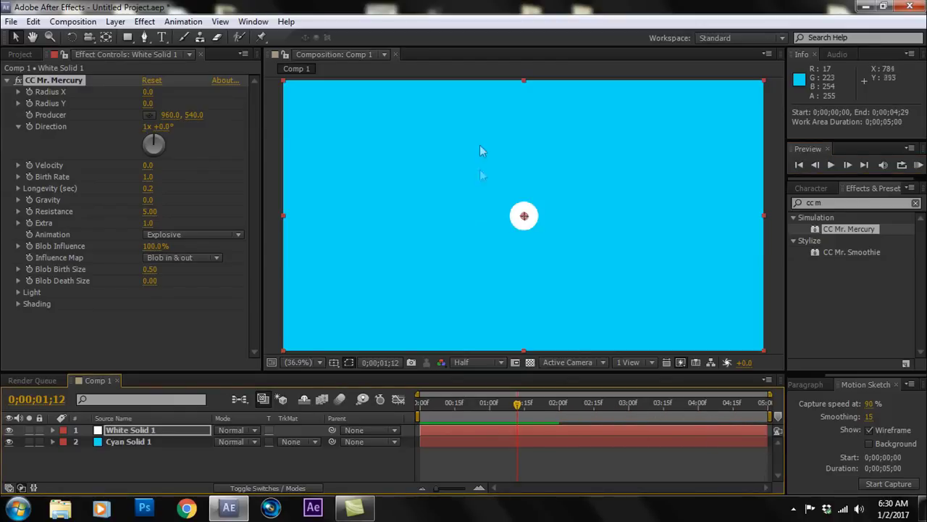
pyautogui.click(255, 21)
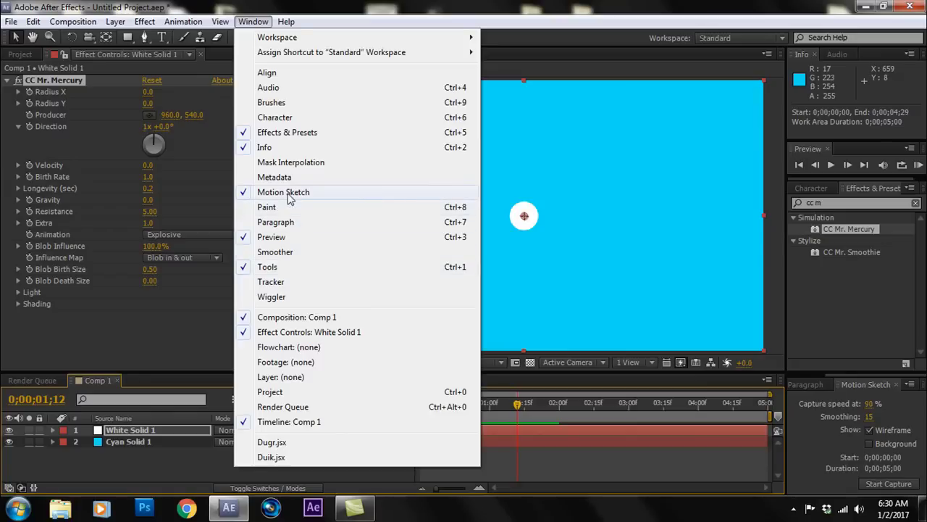
# Keep Motion Sketch's Capture speed at 90% and Smoothing at 15
pyautogui.click(854, 386)
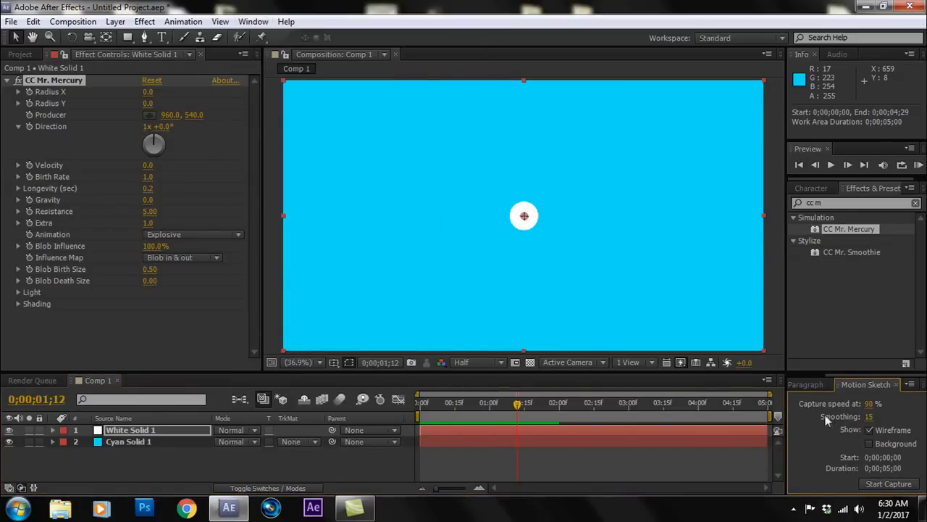
pyautogui.click(869, 403)
pyautogui.press('Return')
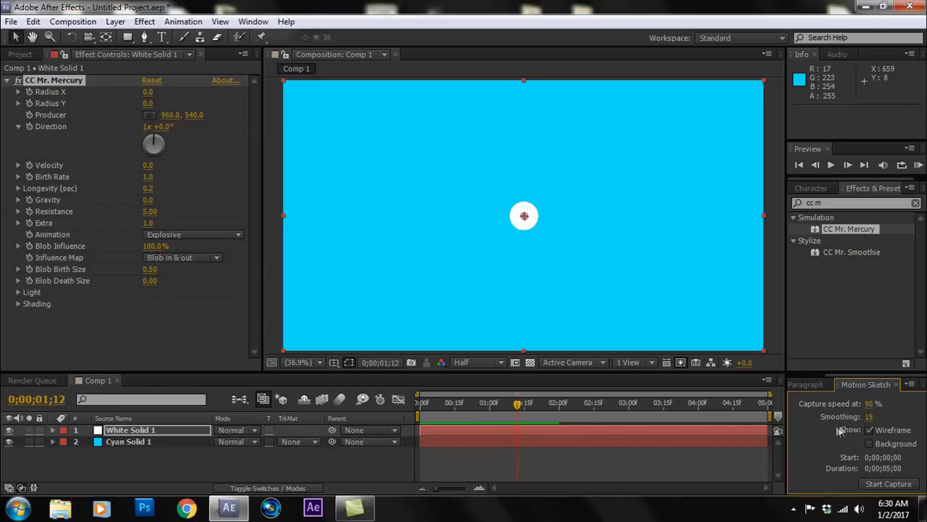
pyautogui.click(869, 417)
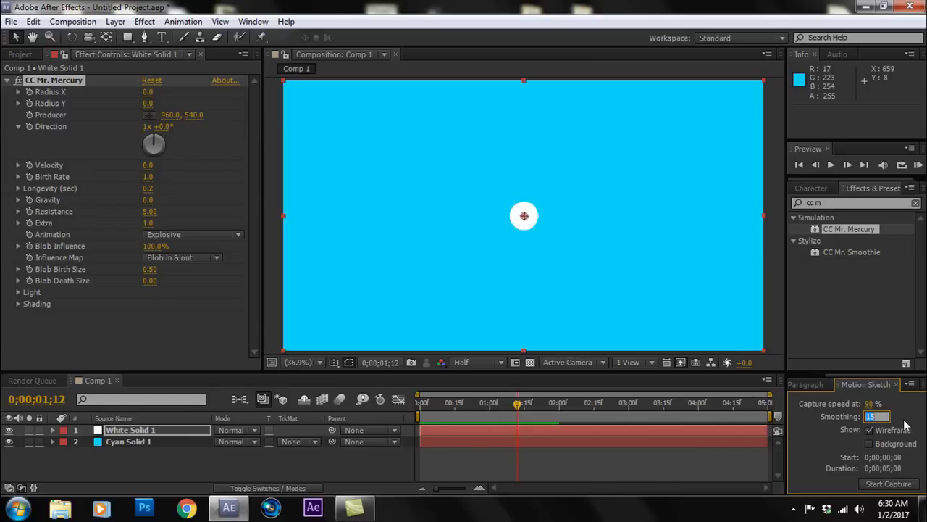
pyautogui.press('Return')
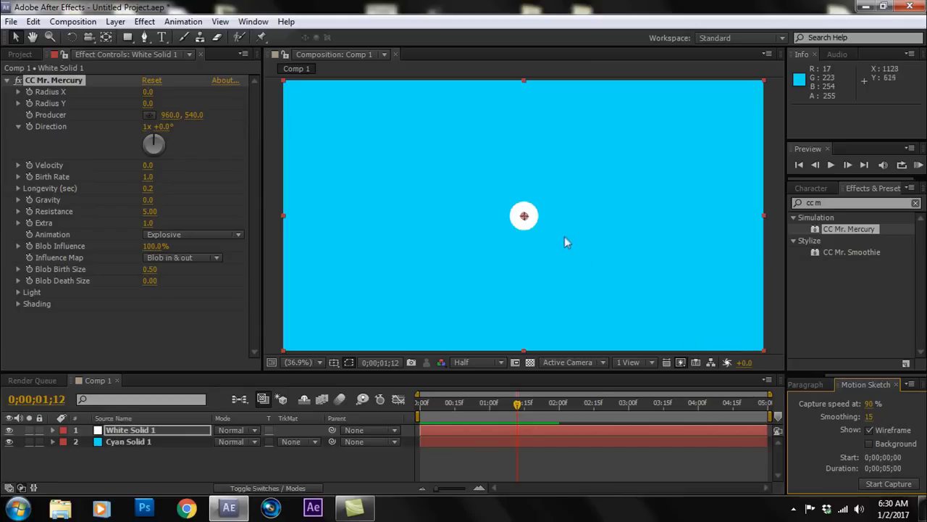
# Zoom the viewer out for space around the frame and return to the composition start
pyautogui.press(',')
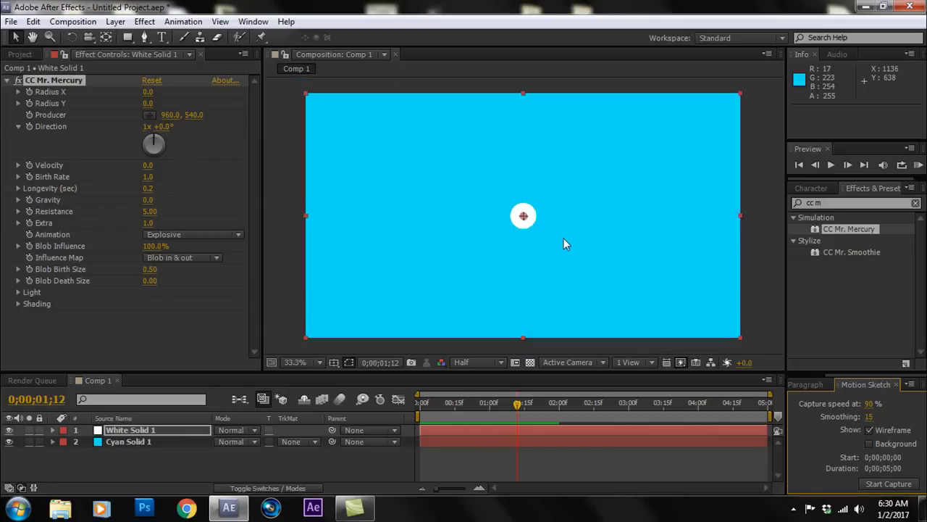
pyautogui.press(',')
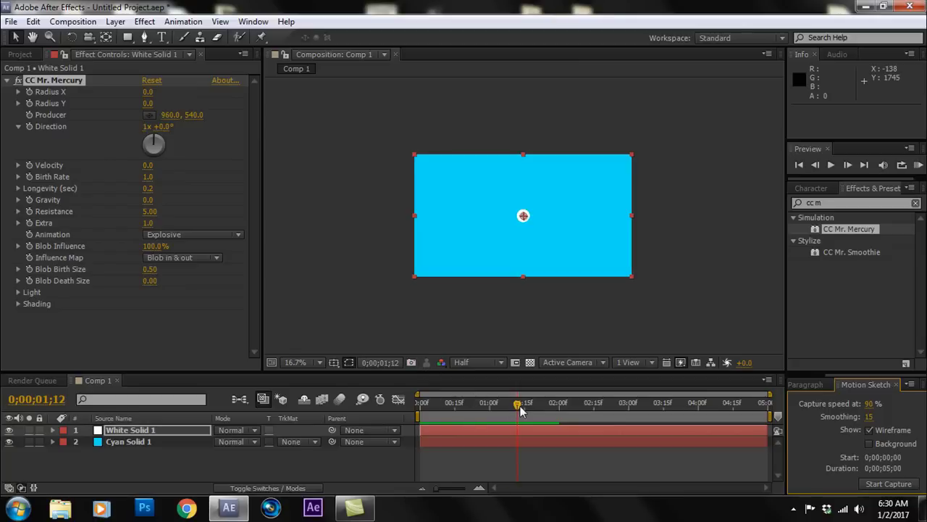
pyautogui.moveTo(518, 404); pyautogui.dragTo(414, 418)
pyautogui.click(413, 418)
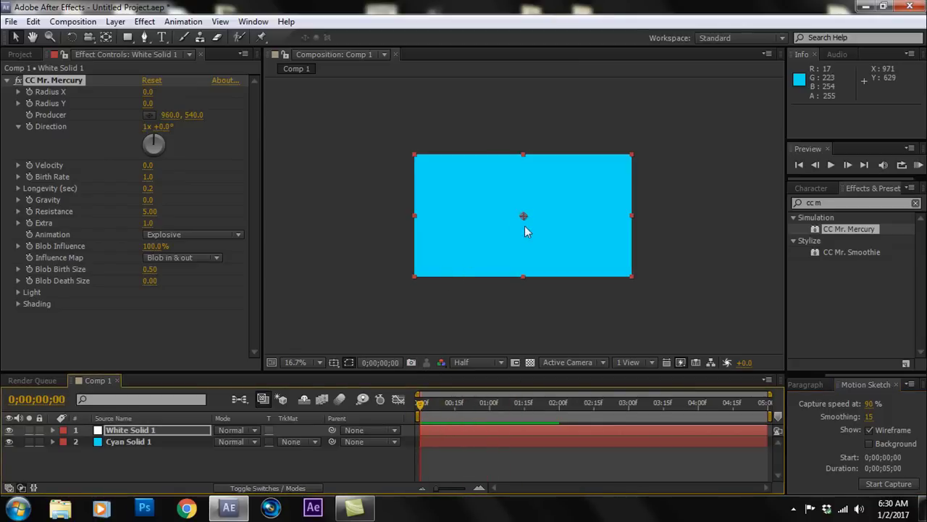
pyautogui.click(888, 484)
# Sketch a wavy looping path across the frame for the white solid and preview the motion
pyautogui.moveTo(377, 236)
pyautogui.mouseDown()
pyautogui.moveTo(425, 203)
pyautogui.moveTo(600, 207)
pyautogui.mouseUp()
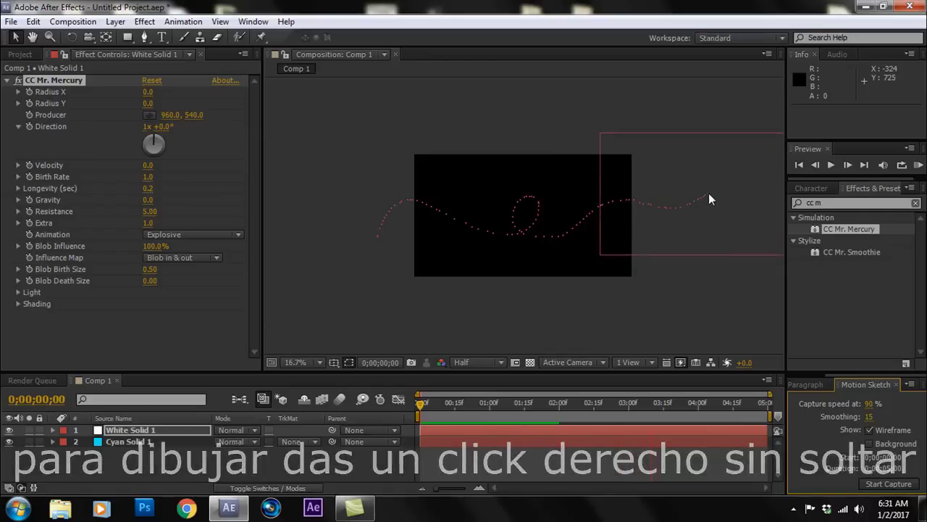
pyautogui.moveTo(599, 207); pyautogui.dragTo(709, 193)
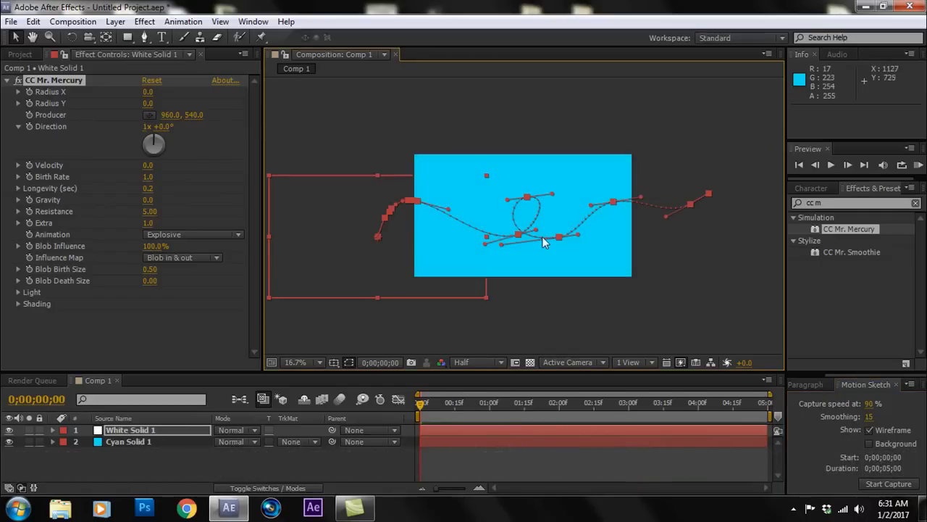
pyautogui.press('.')
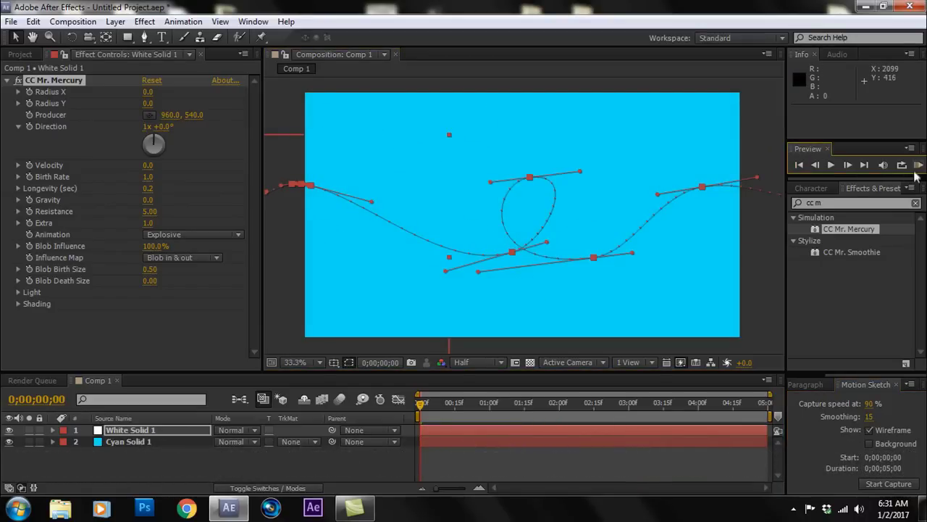
pyautogui.click(919, 166)
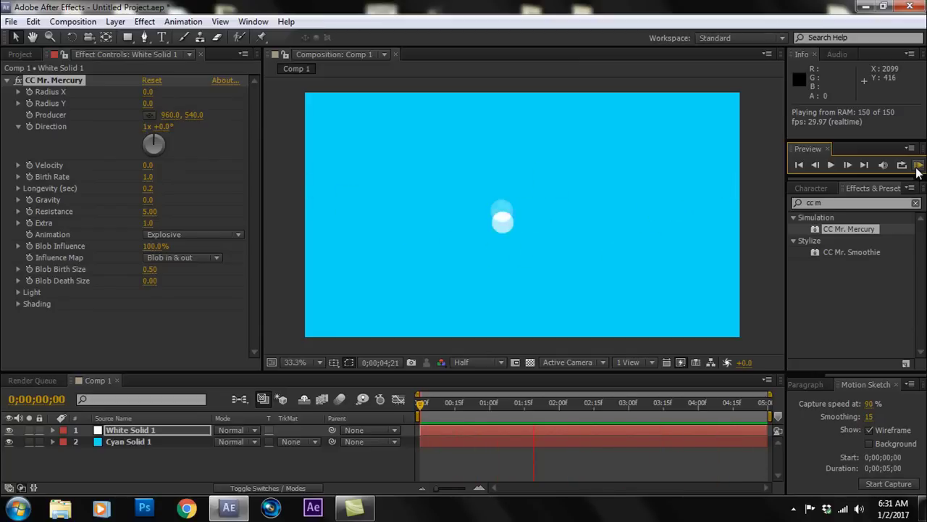
pyautogui.click(918, 169)
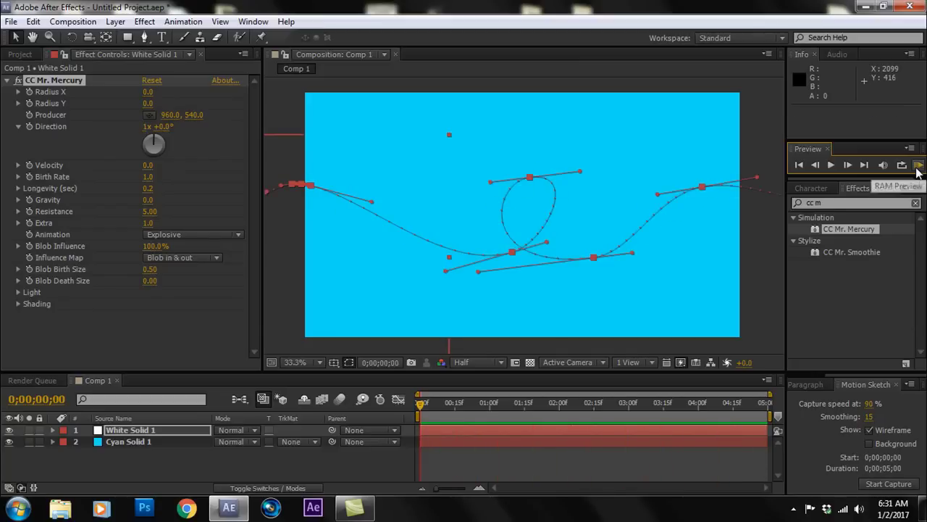
pyautogui.click(149, 431)
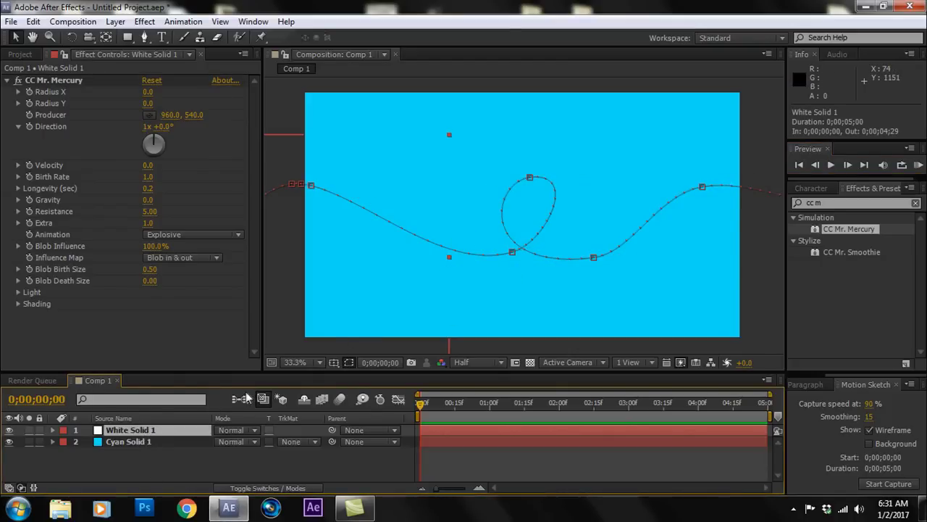
# Cut the 13 sketched Position keyframes from White Solid 1
pyautogui.press('u')
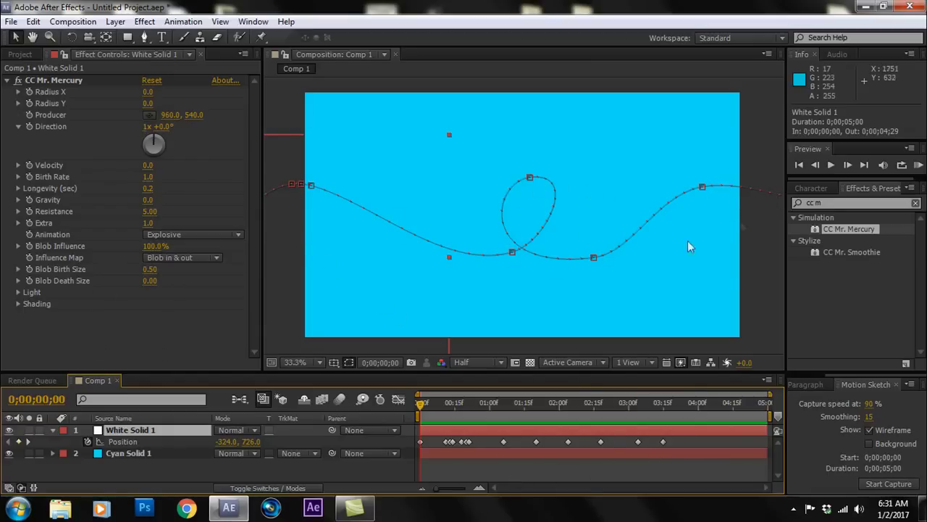
pyautogui.moveTo(678, 440); pyautogui.dragTo(424, 455)
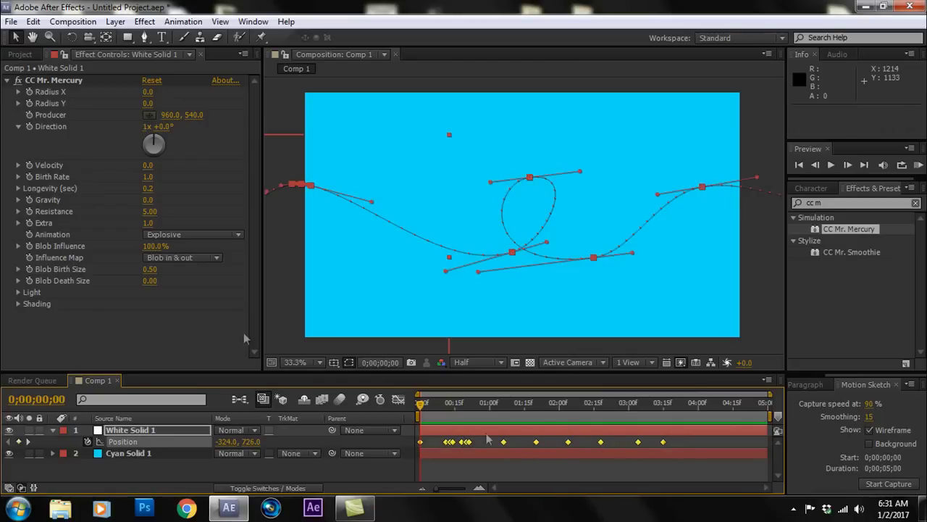
pyautogui.click(34, 22)
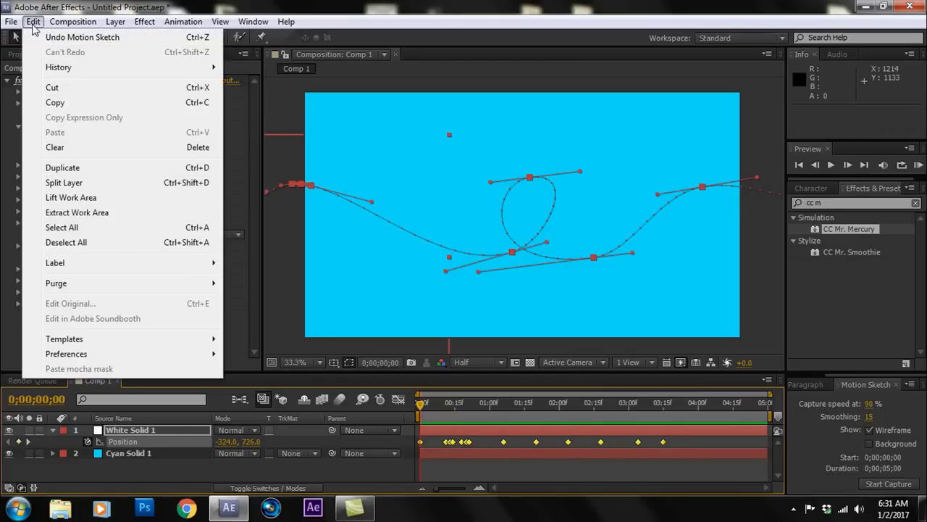
pyautogui.click(53, 87)
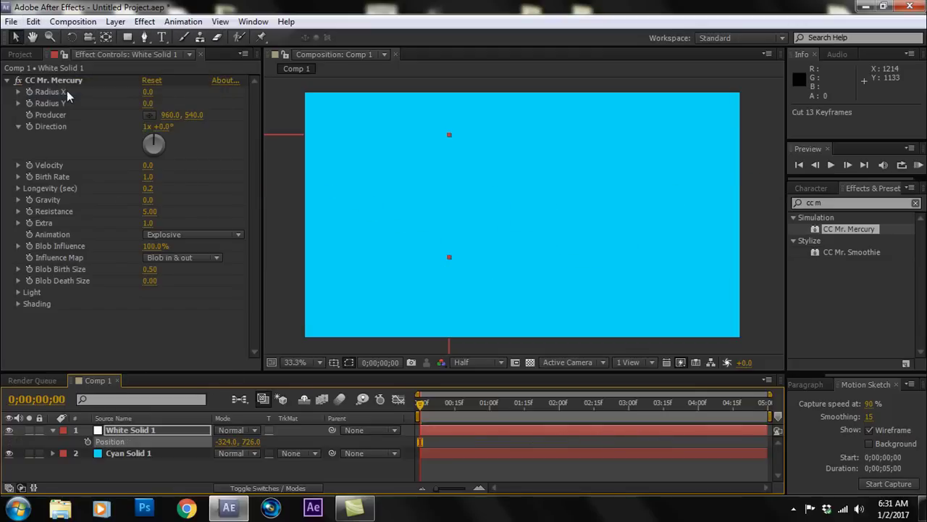
# Reveal and select the CC Mr. Mercury Producer property on White Solid 1
pyautogui.click(52, 431)
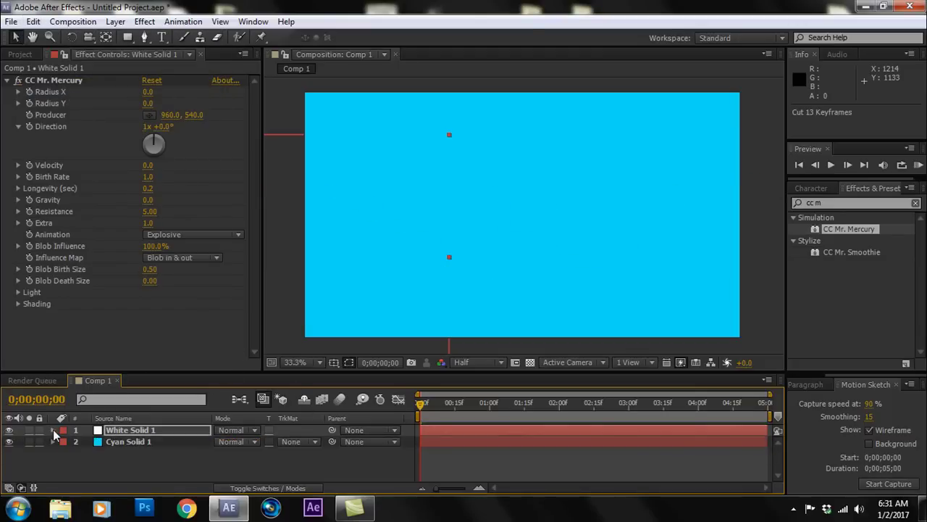
pyautogui.click(53, 430)
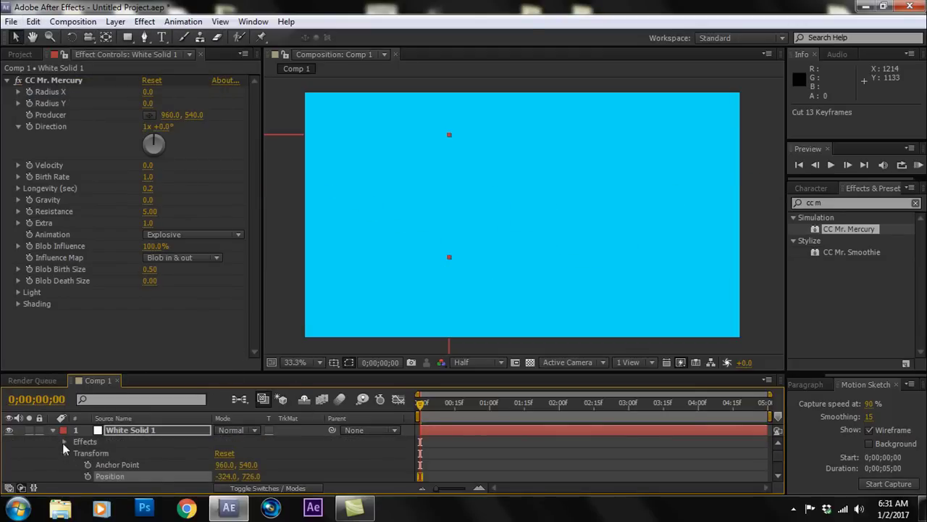
pyautogui.click(64, 442)
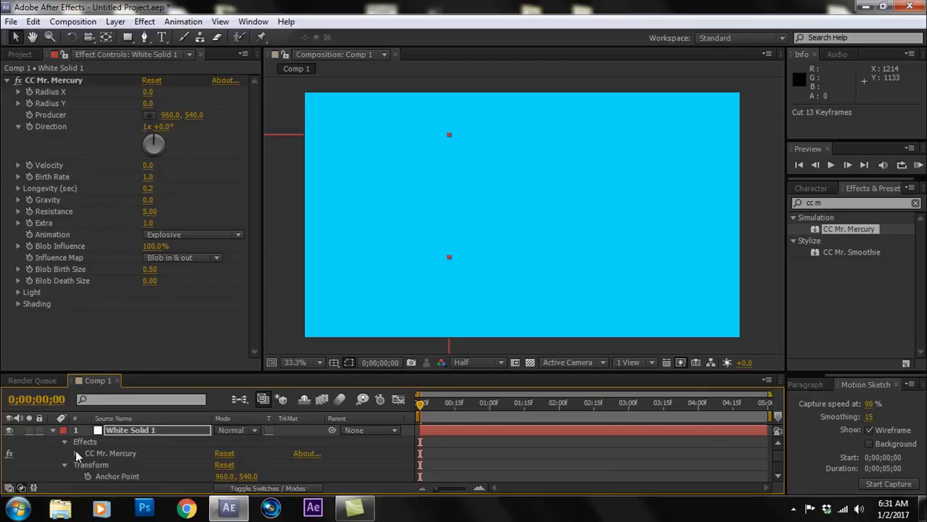
pyautogui.click(78, 452)
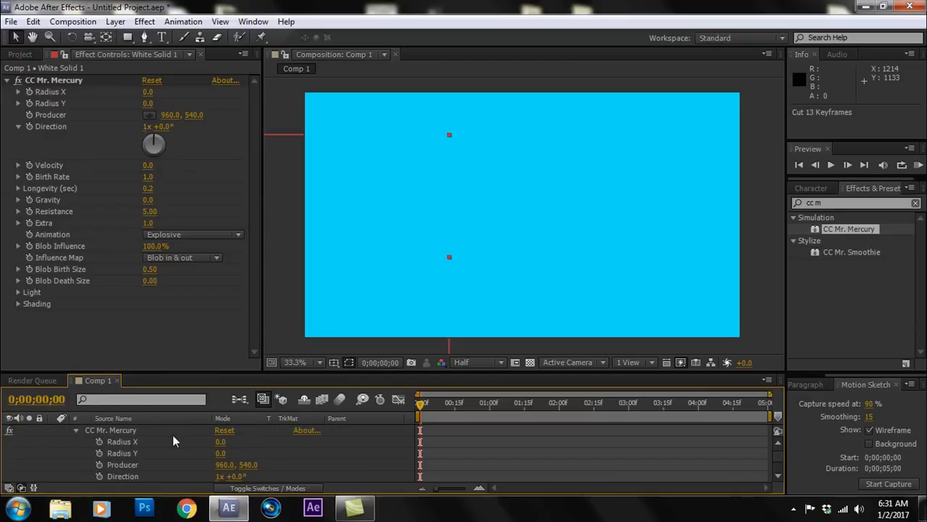
pyautogui.click(130, 467)
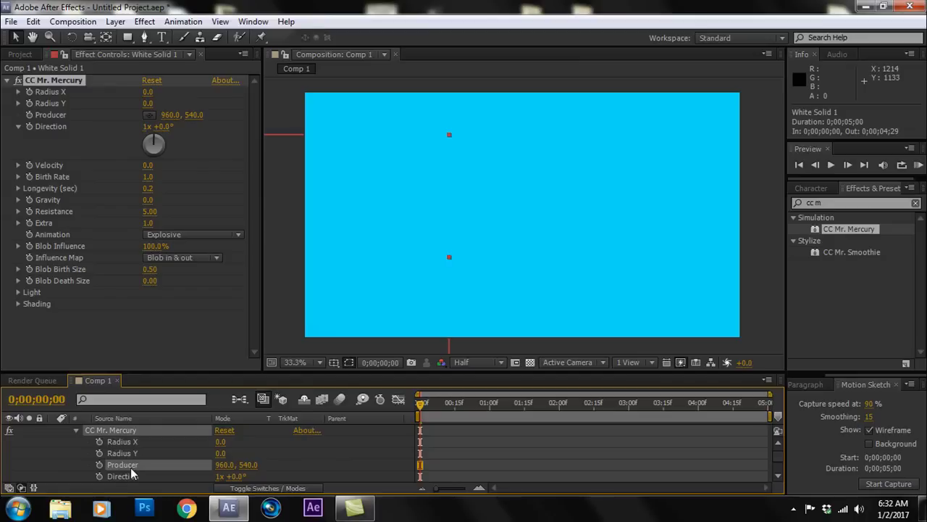
# Paste the 13 sketch keyframes onto the Producer property, then collapse White Solid 1
pyautogui.click(34, 21)
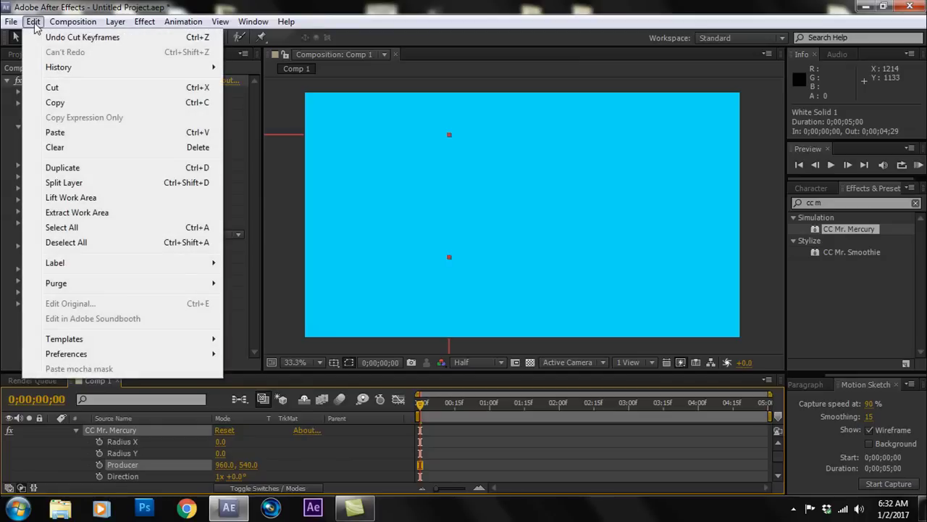
pyautogui.click(55, 132)
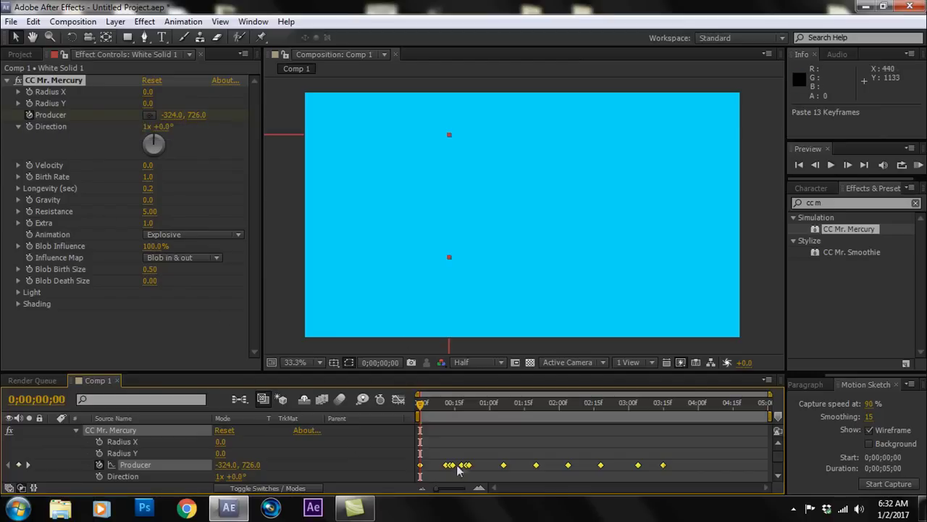
pyautogui.scroll(1, 71, 448)
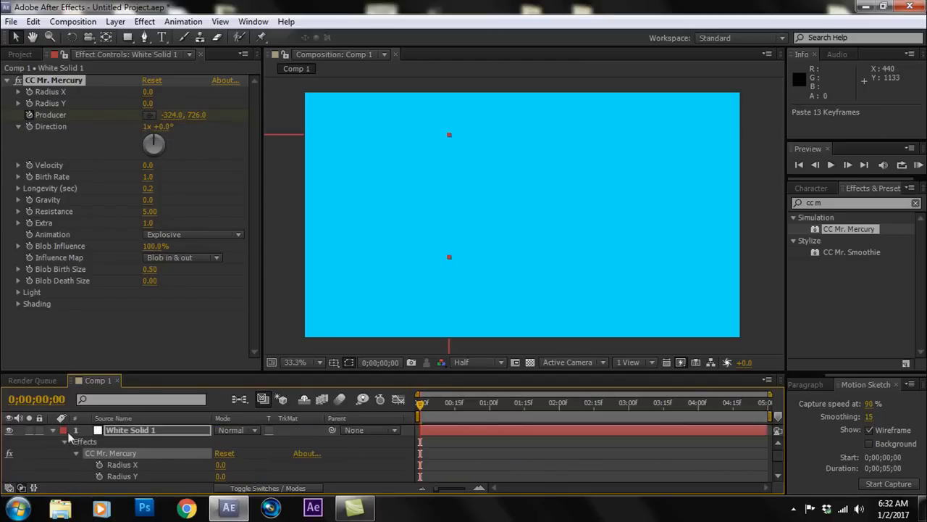
pyautogui.click(53, 430)
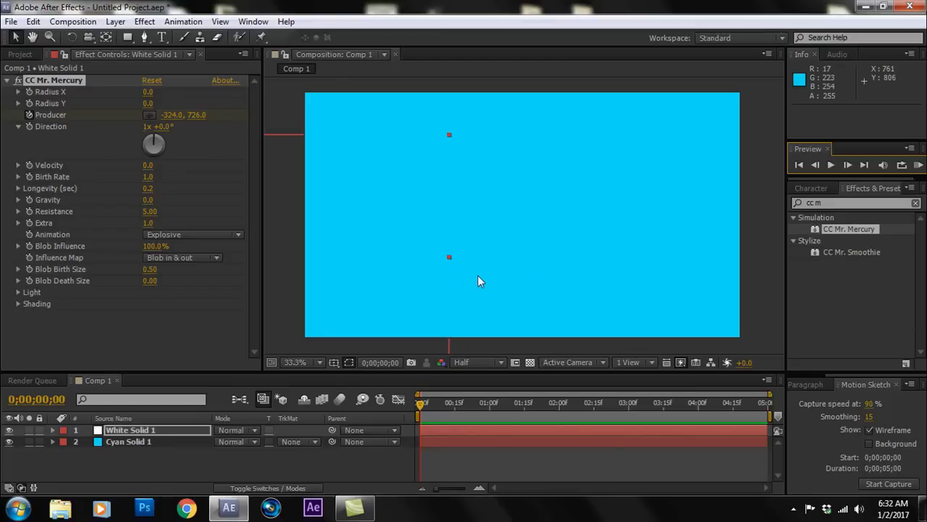
# Scrub the timeline to check the Mercury liquid's motion
pyautogui.press(',')
pyautogui.press(',')
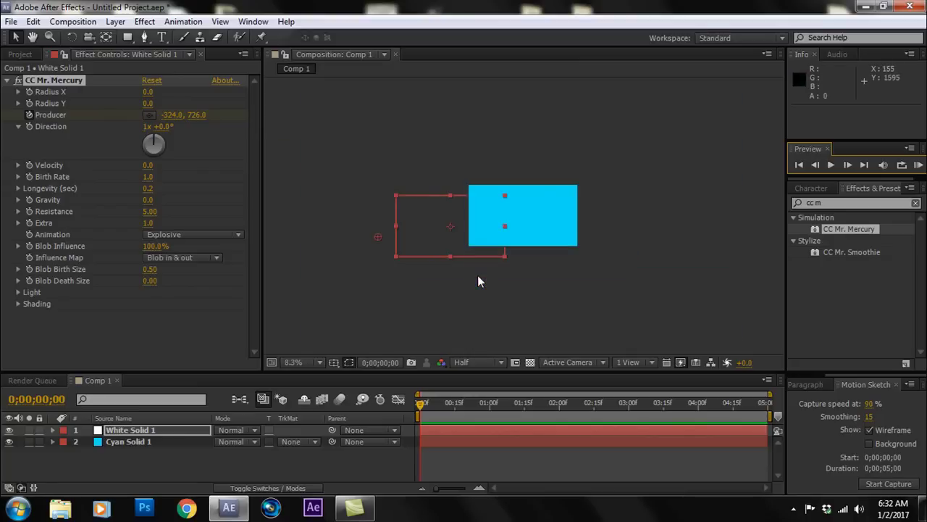
pyautogui.moveTo(422, 410); pyautogui.dragTo(618, 410)
pyautogui.press('.')
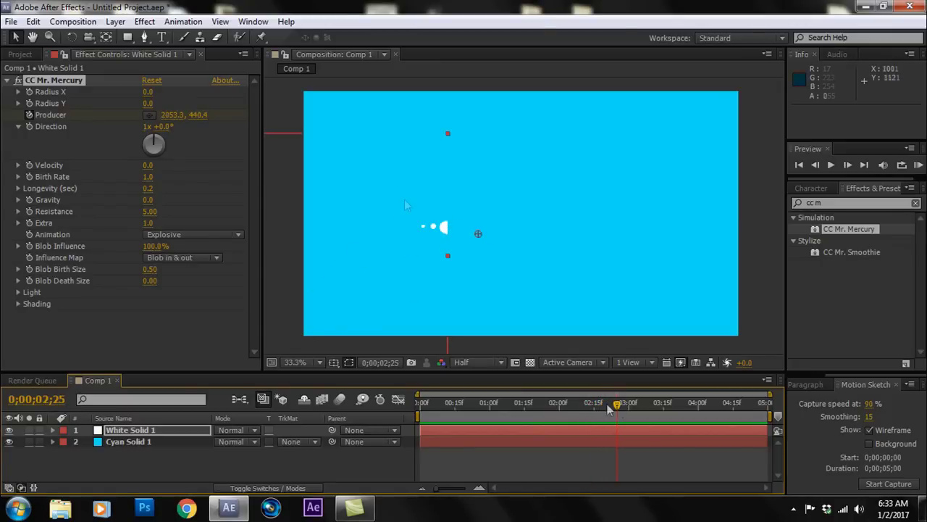
# Move White Solid 1 back to 963.0, 540.0 over the comp, then return to frame 0 at 33.3%
pyautogui.press(',')
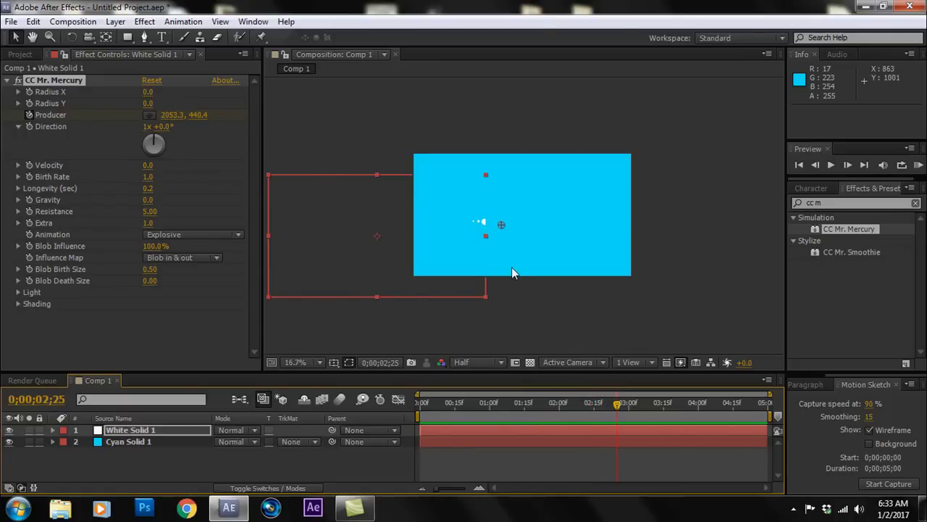
pyautogui.moveTo(345, 266); pyautogui.dragTo(485, 242)
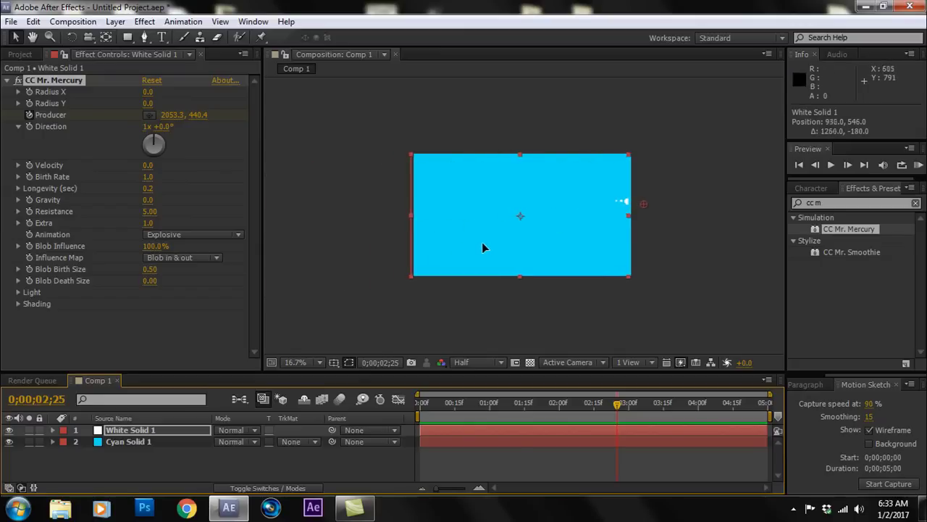
pyautogui.press('.')
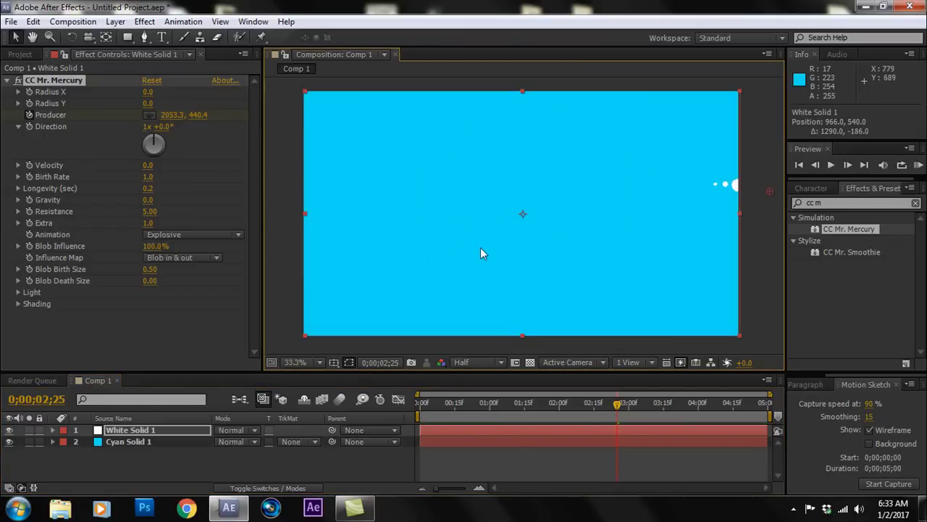
pyautogui.click(450, 288)
pyautogui.press('Left')
pyautogui.press('Left')
pyautogui.press('Left')
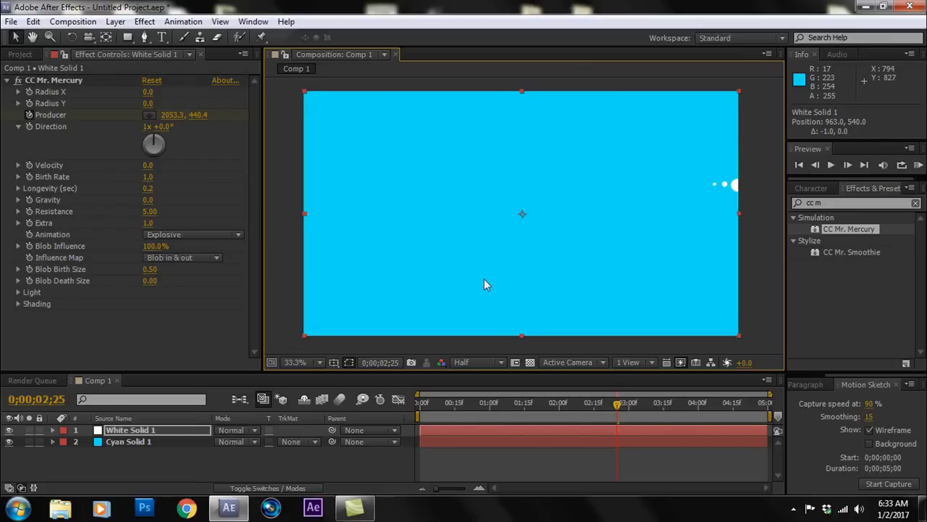
pyautogui.press(',')
pyautogui.click(799, 165)
pyautogui.click(799, 165)
pyautogui.press('.')
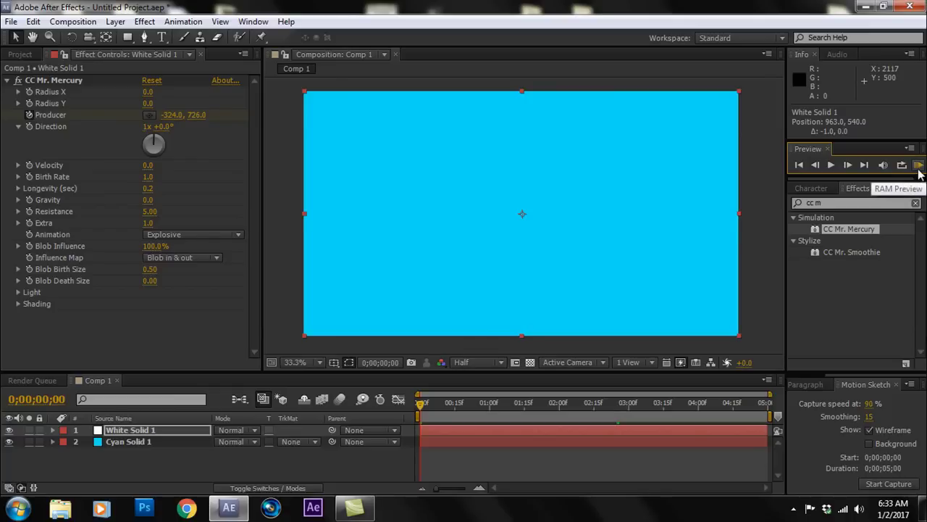
# RAM preview the Mercury animation, then stop on about 0;00;01;06 where white blobs trail
pyautogui.click(919, 166)
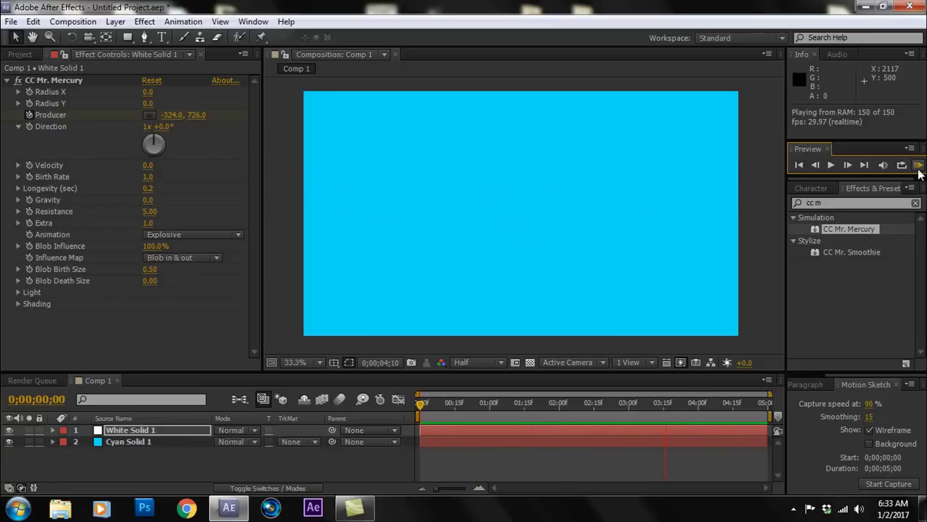
pyautogui.click(920, 168)
pyautogui.click(481, 403)
pyautogui.moveTo(488, 408)
pyautogui.mouseDown()
pyautogui.moveTo(514, 410)
pyautogui.moveTo(505, 410)
pyautogui.mouseUp()
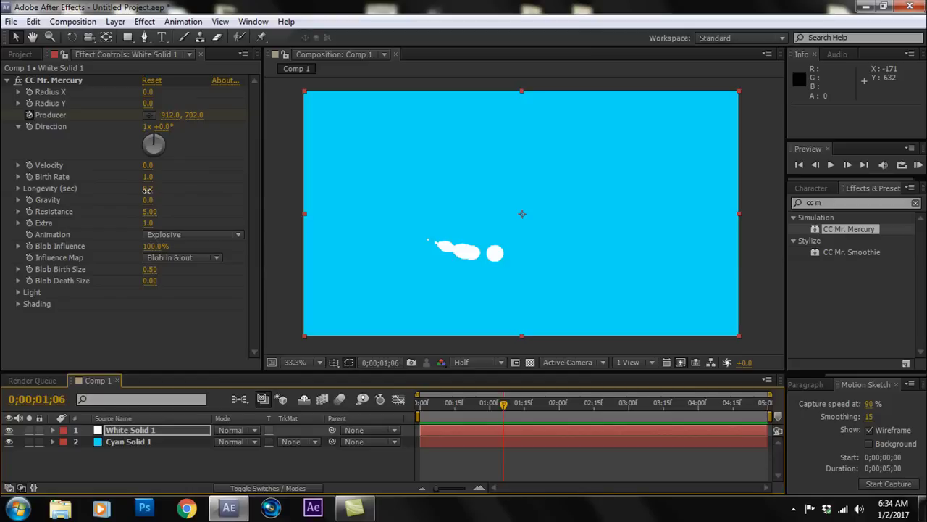
# Raise CC Mr. Mercury Longevity to 0.4 and preview the longer trail
pyautogui.moveTo(147, 190); pyautogui.dragTo(157, 188)
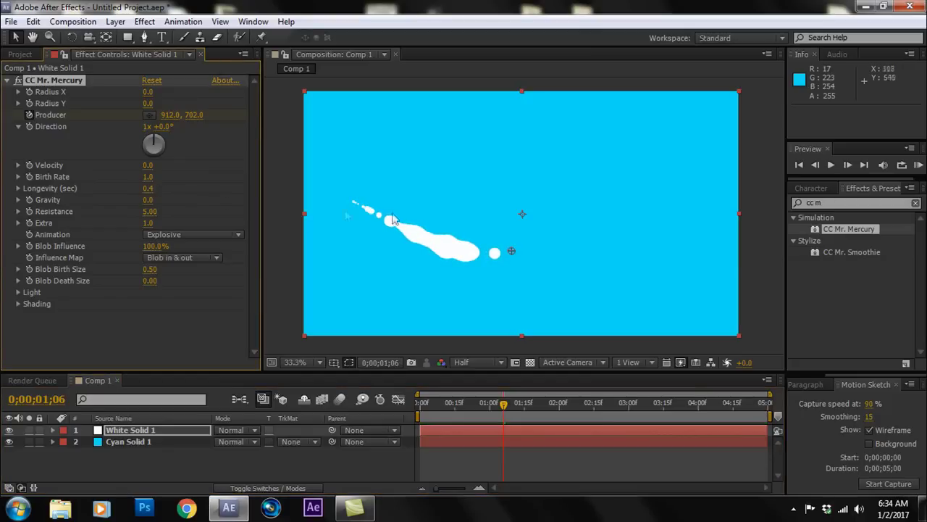
pyautogui.click(918, 165)
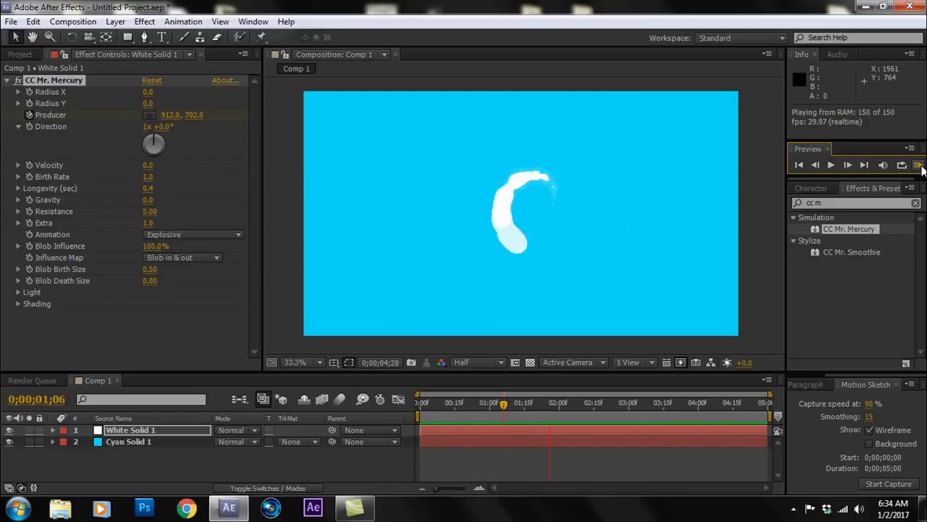
pyautogui.click(918, 165)
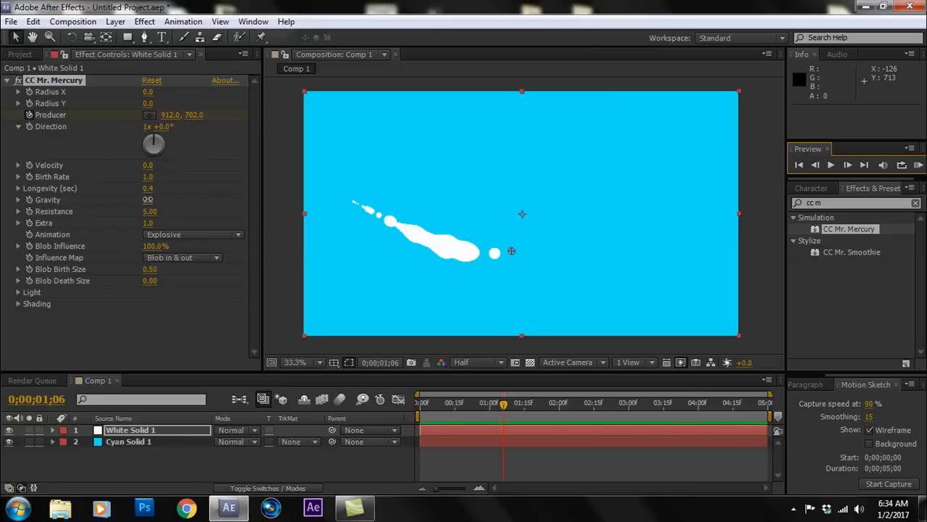
# Raise Birth Rate to 1.9, preview the denser trail, and park at 0;00;01;24
pyautogui.click(186, 197)
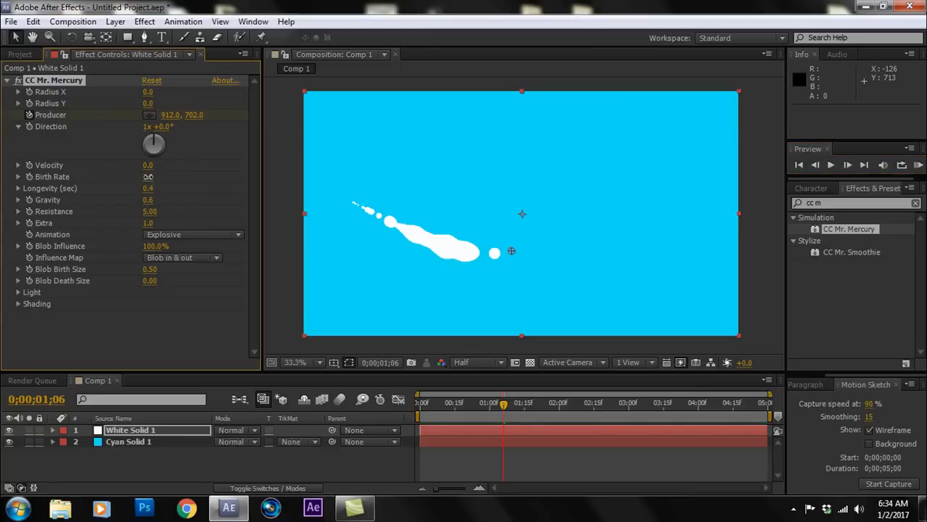
pyautogui.moveTo(148, 176); pyautogui.dragTo(189, 175)
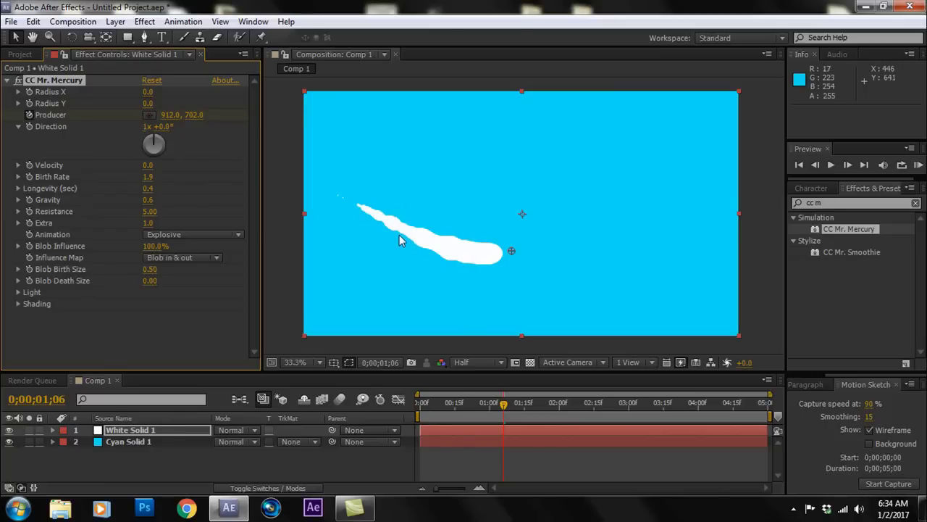
pyautogui.click(919, 164)
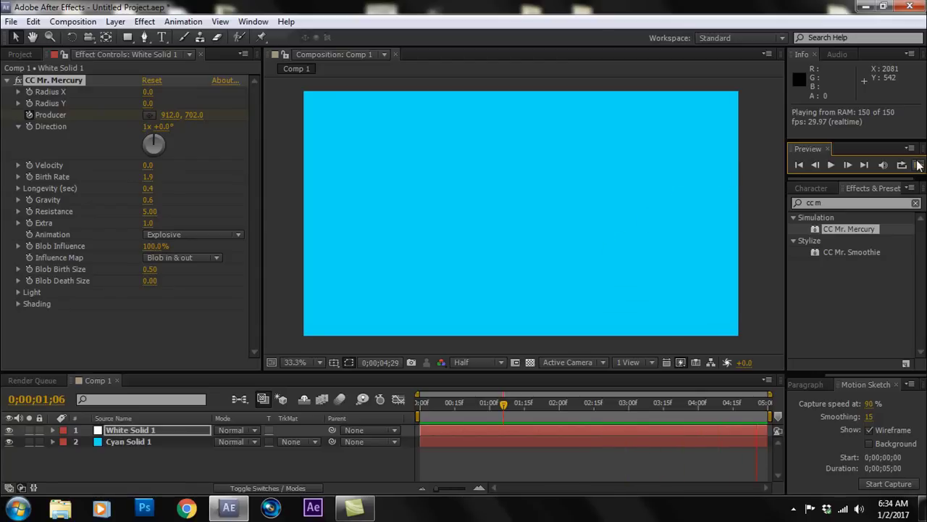
pyautogui.click(918, 165)
pyautogui.moveTo(505, 406); pyautogui.dragTo(547, 418)
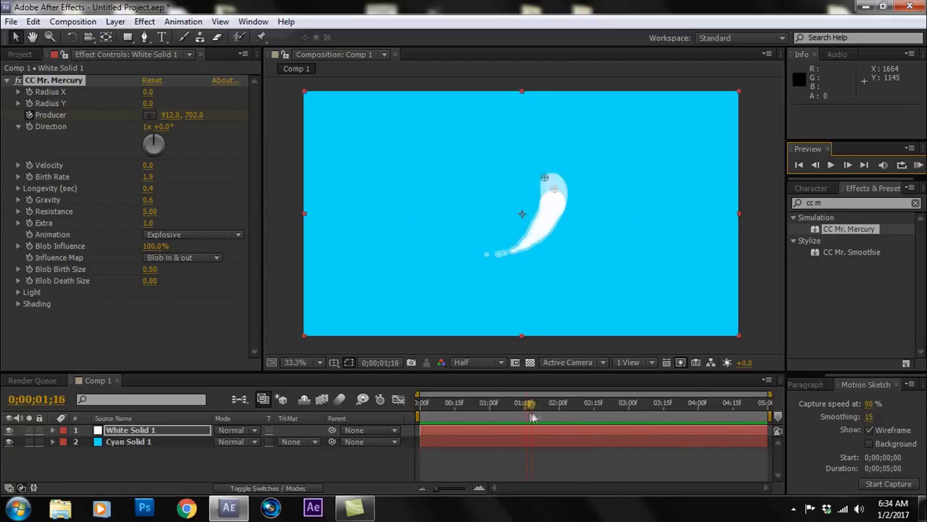
# Try larger Longevity and Blob Birth Size, undoing back to Birth Size 0.50 and Death Size 0.00
pyautogui.click(61, 190)
pyautogui.moveTo(147, 189); pyautogui.dragTo(197, 185)
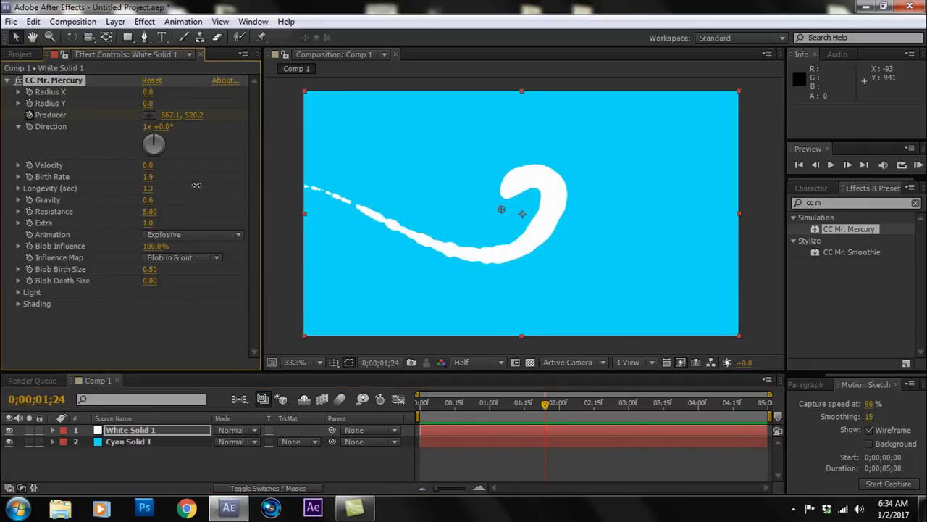
pyautogui.hotkey('ctrl', 'z')
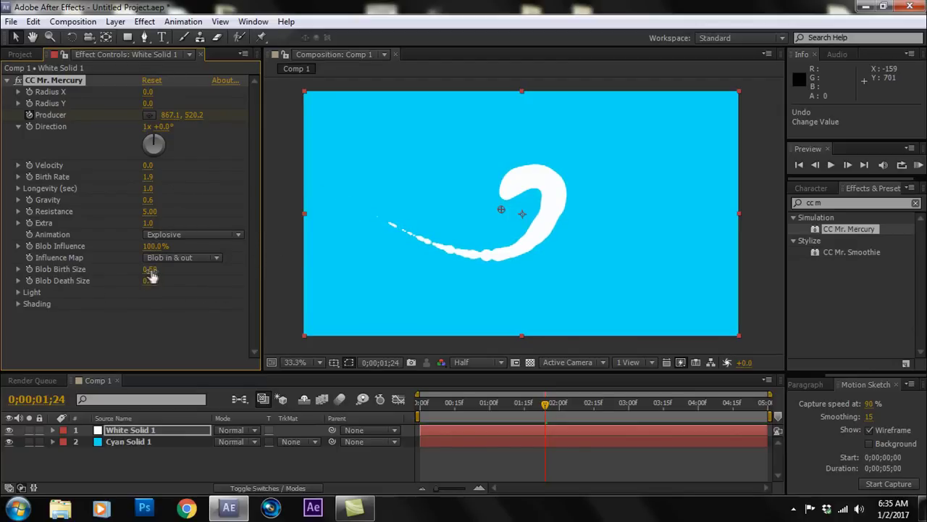
pyautogui.moveTo(149, 269); pyautogui.dragTo(178, 269)
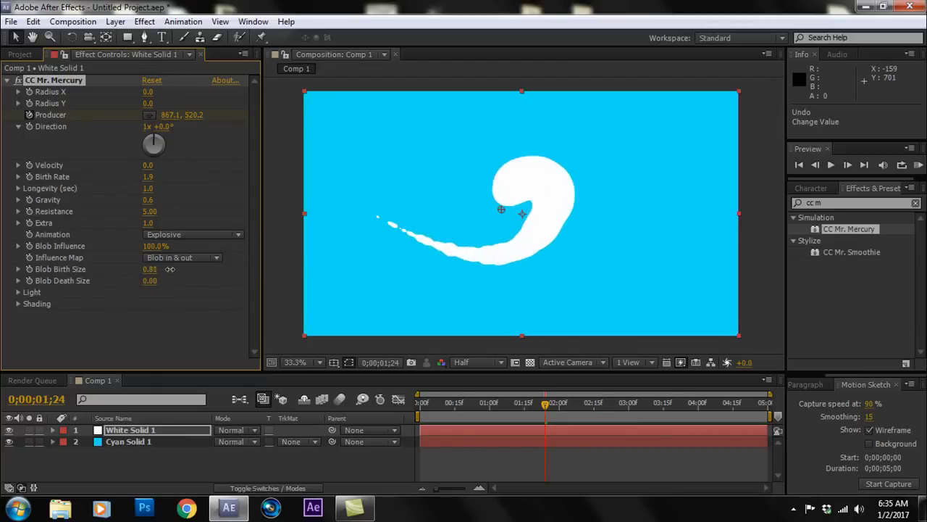
pyautogui.moveTo(178, 269)
pyautogui.mouseDown()
pyautogui.moveTo(152, 288)
pyautogui.moveTo(172, 280)
pyautogui.mouseUp()
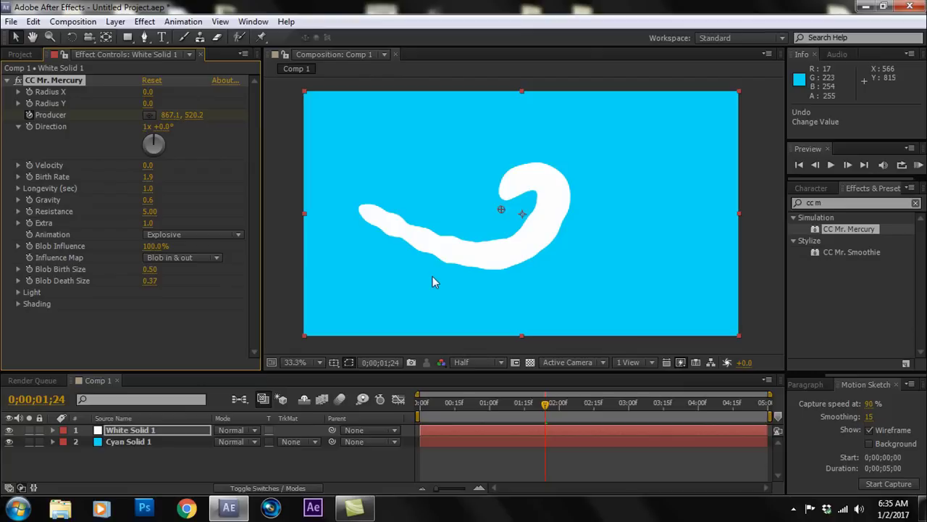
pyautogui.hotkey('ctrl', 'z')
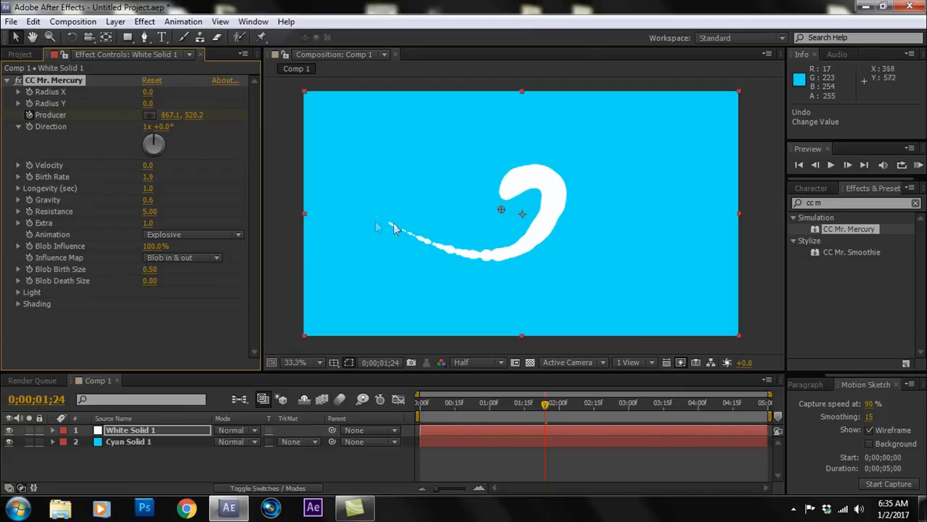
# Lower Mercury Longevity to 0.6 and RAM preview the shorter trail
pyautogui.click(918, 166)
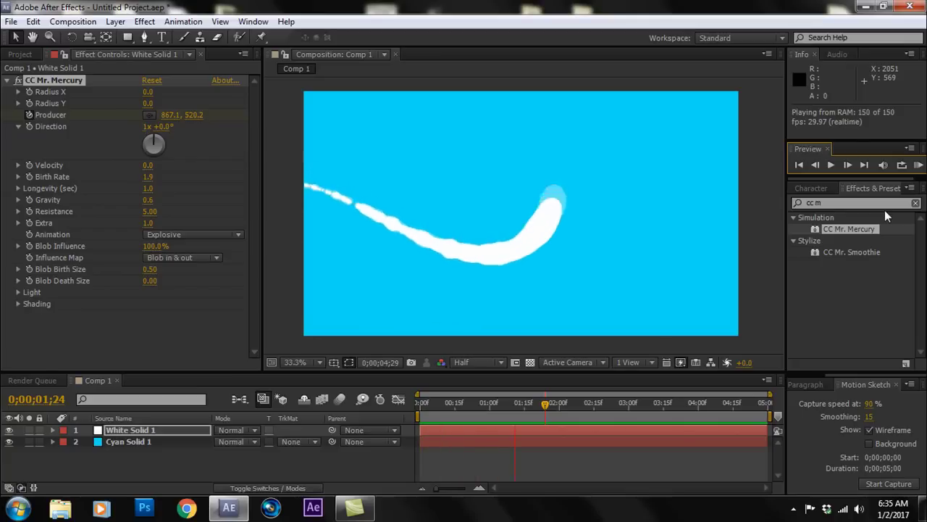
pyautogui.click(143, 196)
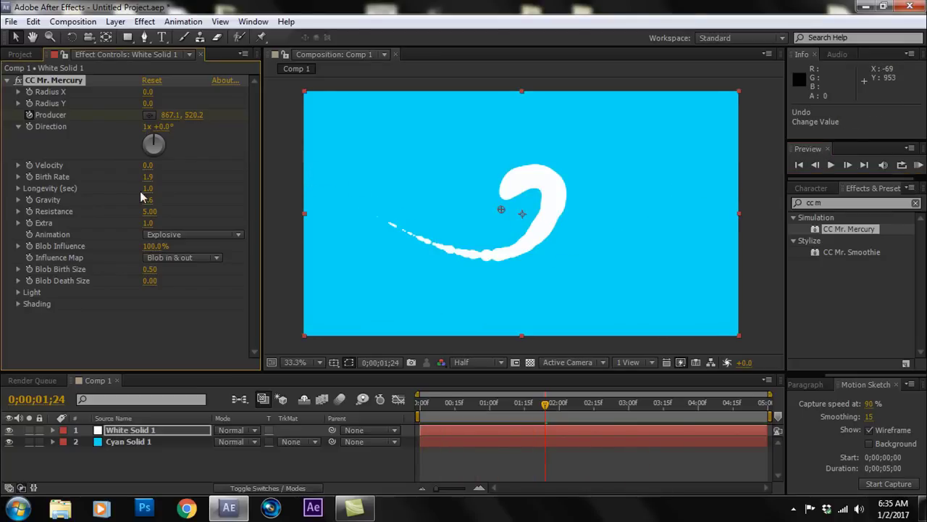
pyautogui.moveTo(147, 194); pyautogui.dragTo(128, 193)
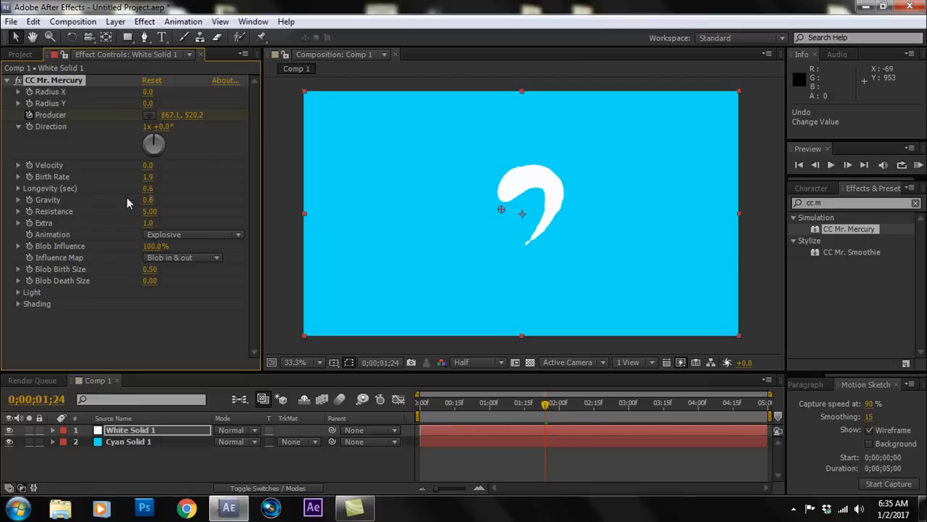
pyautogui.click(919, 166)
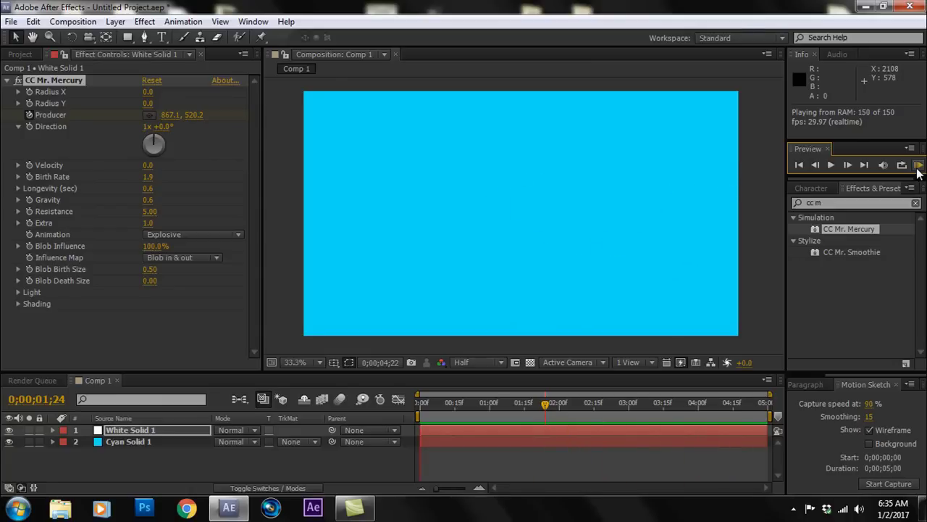
pyautogui.click(511, 275)
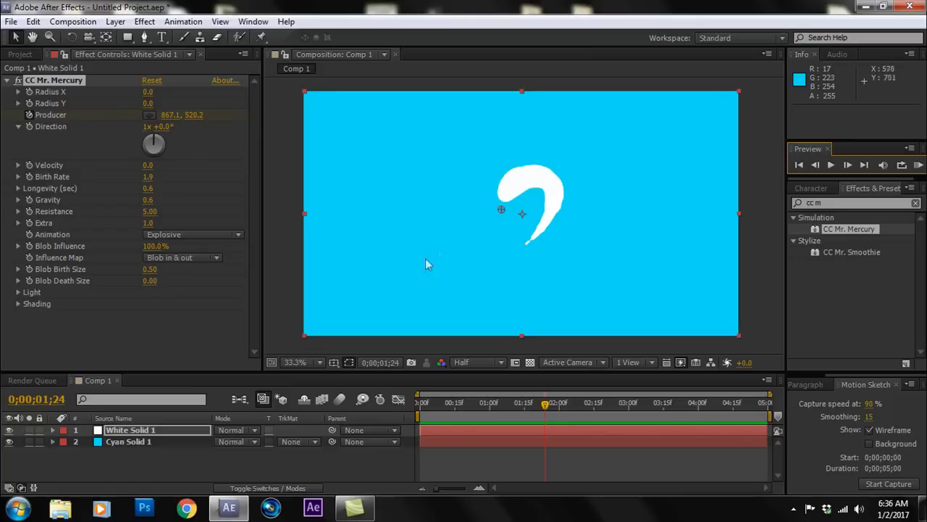
pyautogui.click(120, 442)
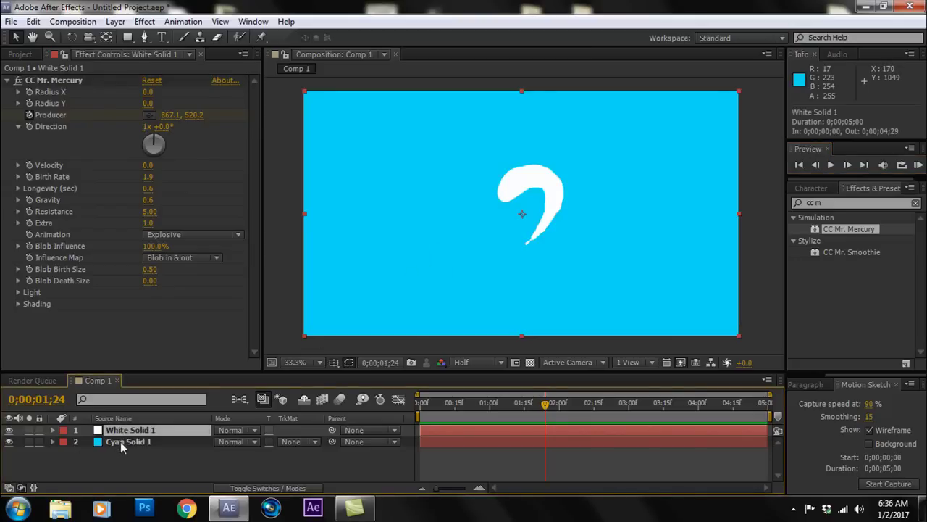
pyautogui.click(8, 441)
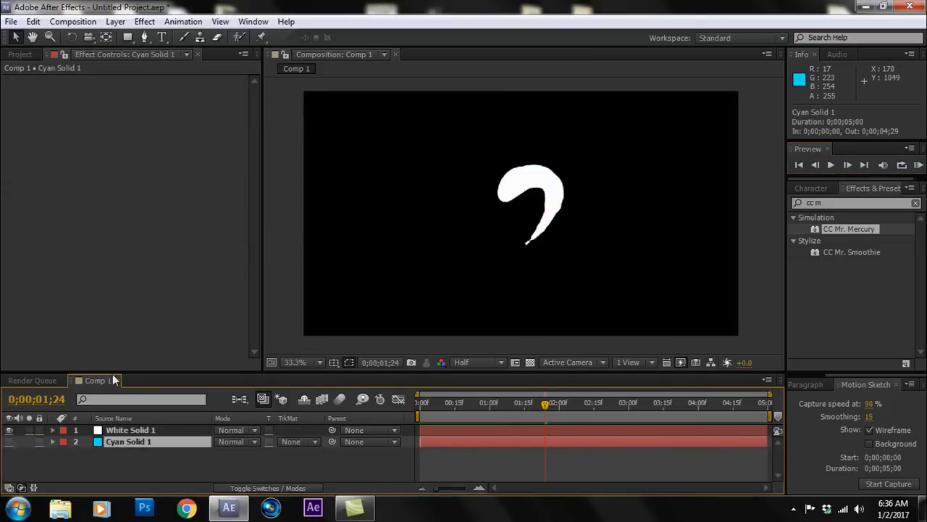
pyautogui.click(155, 453)
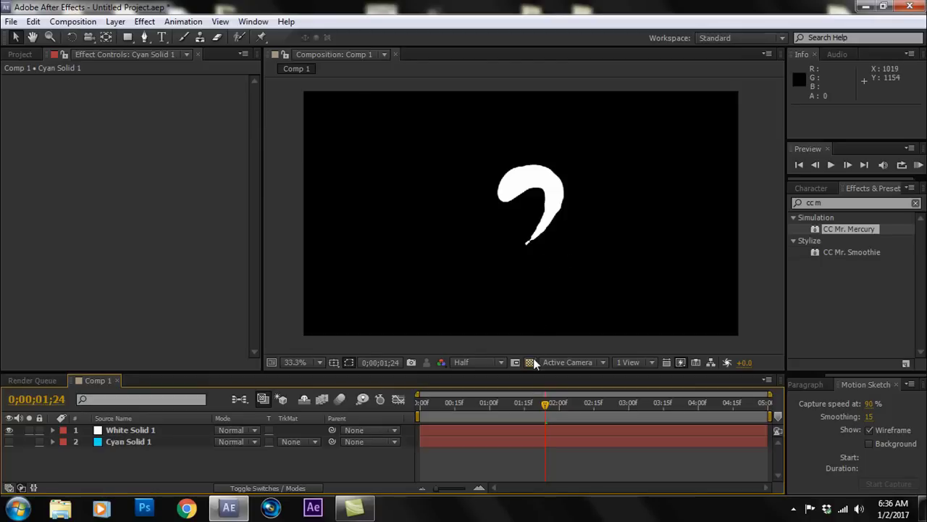
pyautogui.click(531, 360)
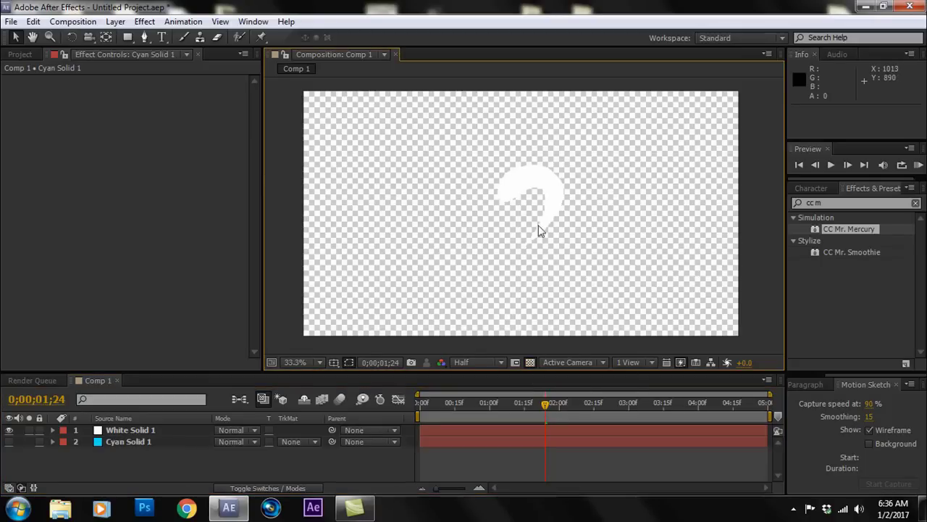
pyautogui.click(530, 361)
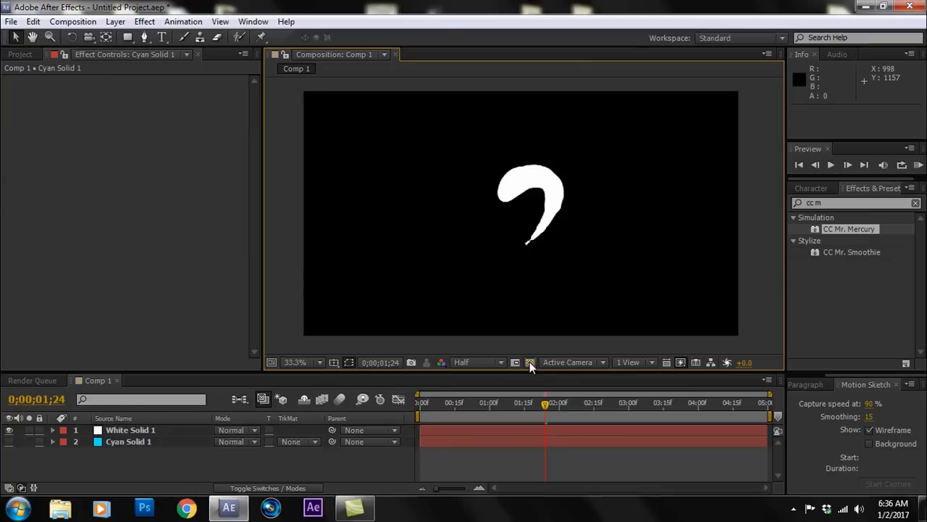
pyautogui.click(9, 441)
pyautogui.click(919, 165)
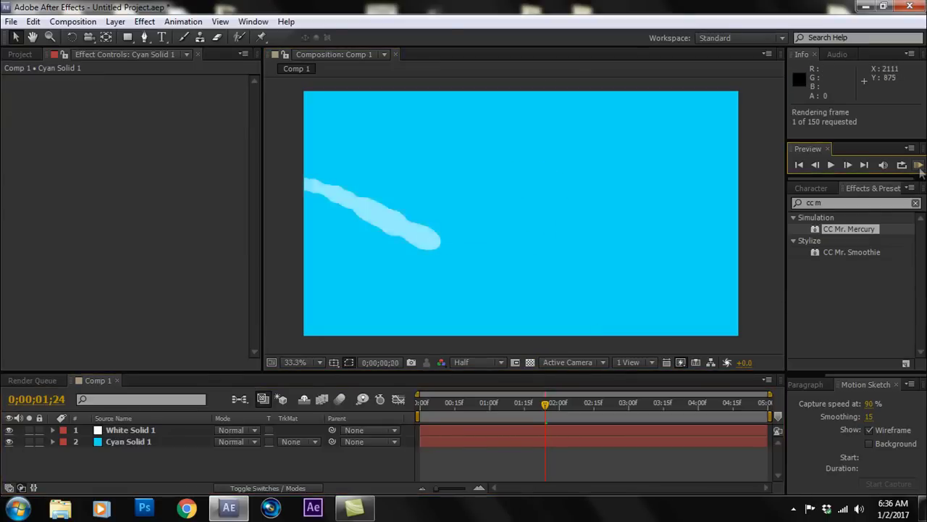